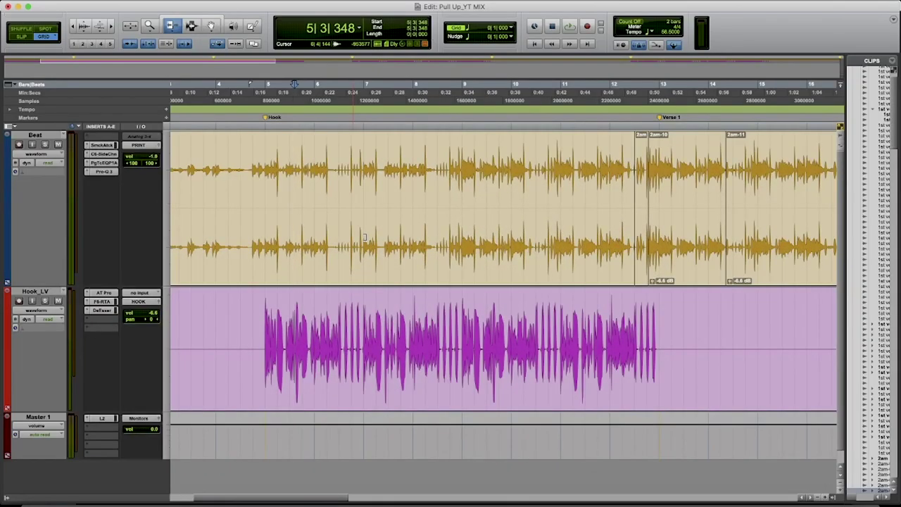
# - Review the AT Pro, F6-RTA and DeEsser plug-in settings on the Hook_LV track and close each window
pyautogui.click(102, 301)
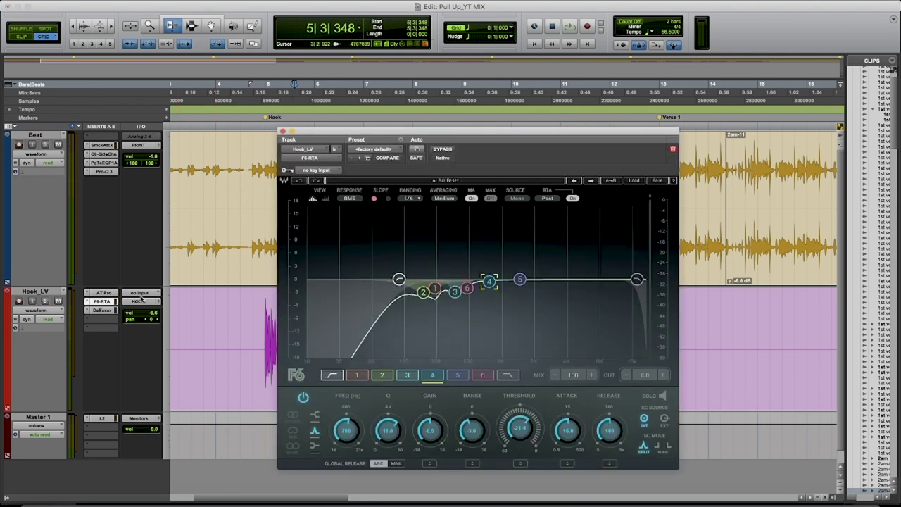
pyautogui.moveTo(281, 137); pyautogui.dragTo(214, 148)
pyautogui.click(216, 141)
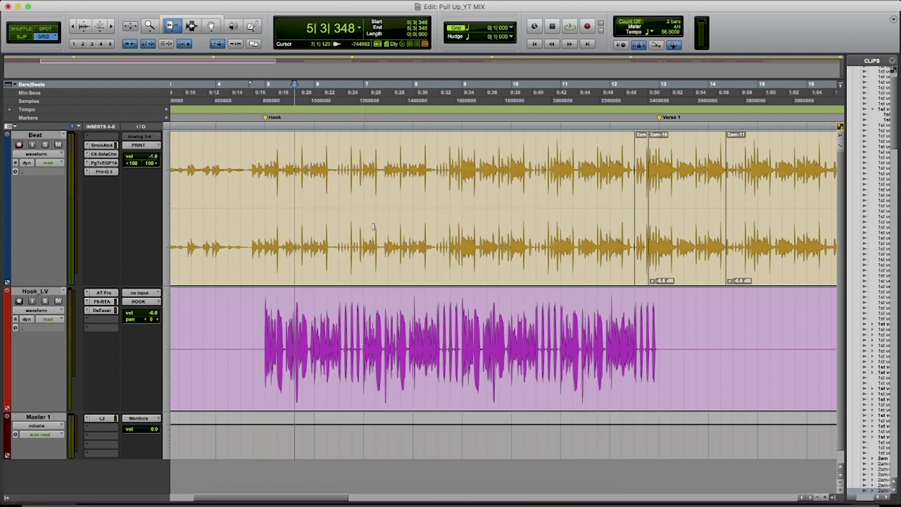
pyautogui.click(104, 311)
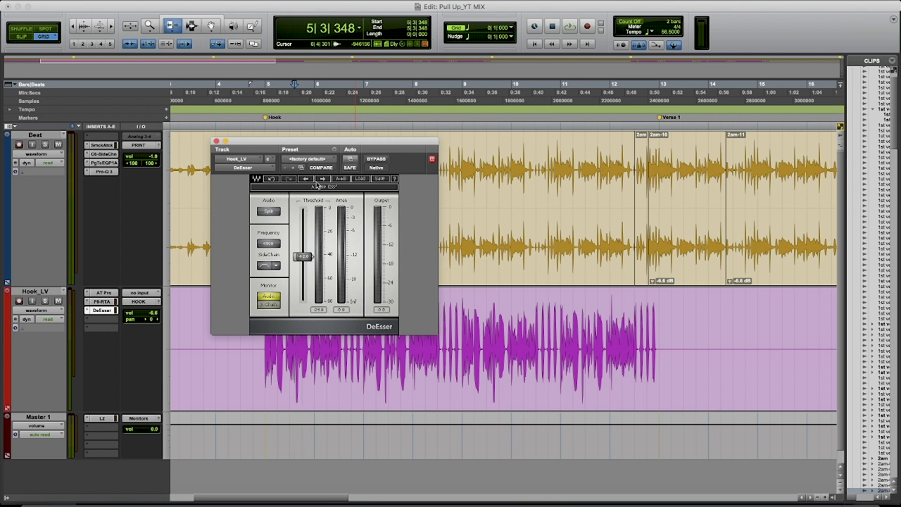
pyautogui.click(217, 141)
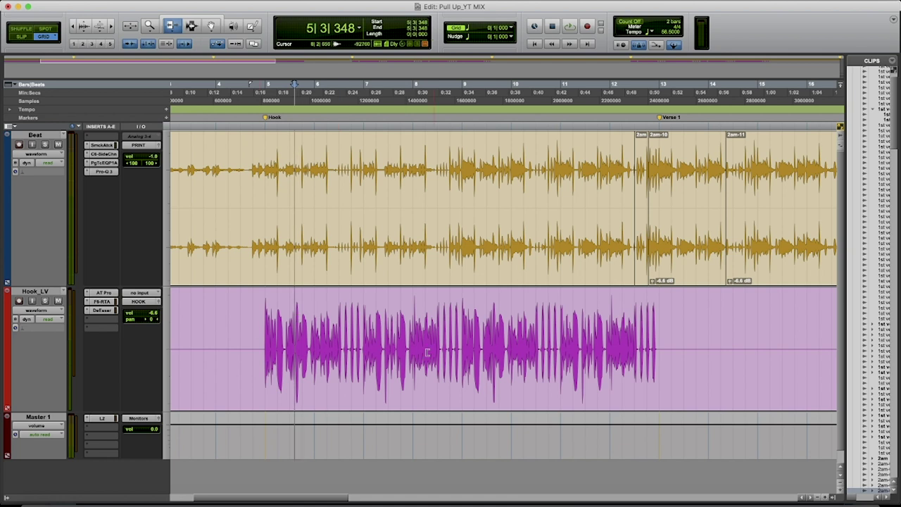
pyautogui.click(106, 293)
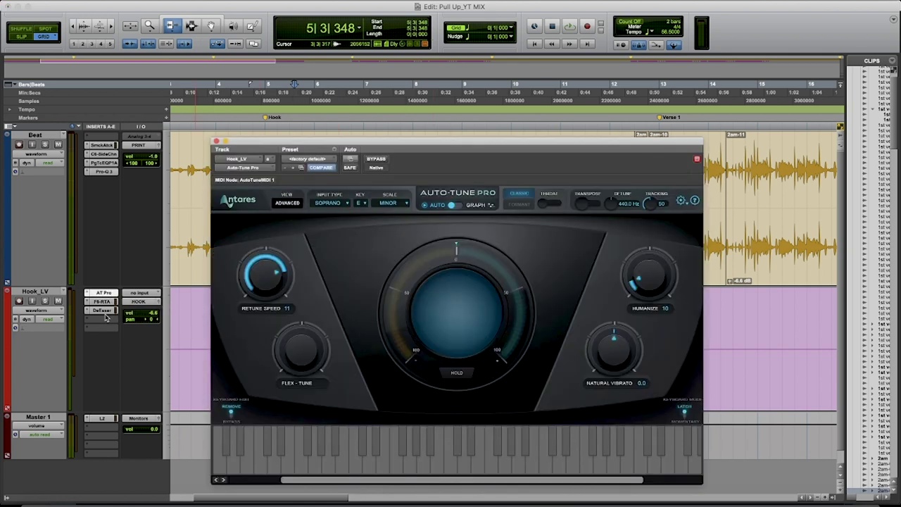
pyautogui.click(218, 142)
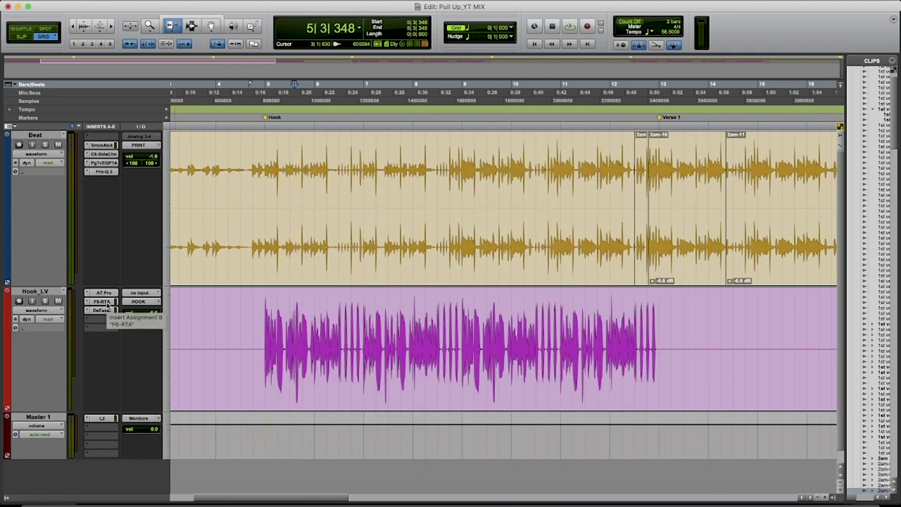
pyautogui.click(104, 302)
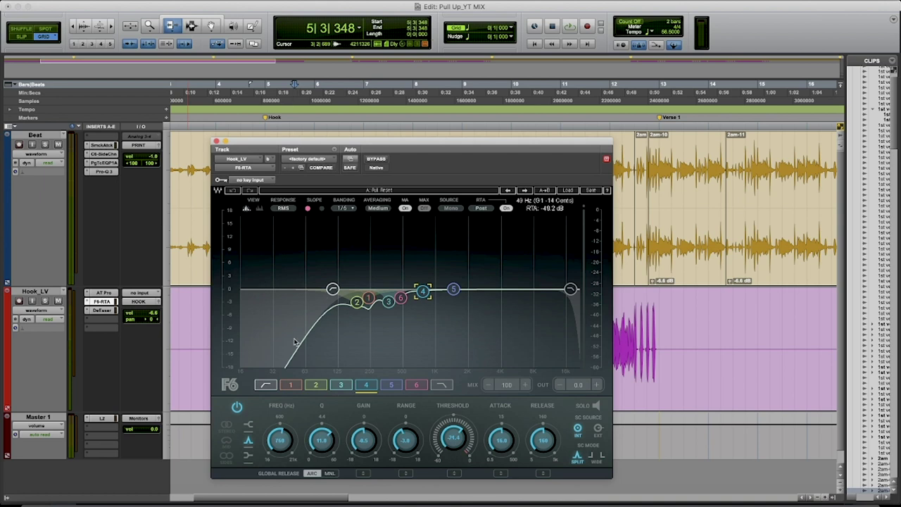
pyautogui.click(217, 141)
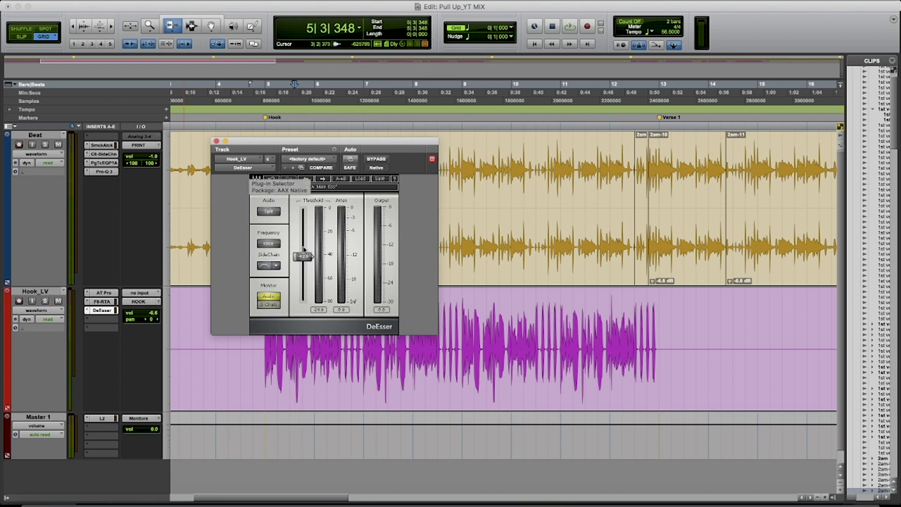
pyautogui.click(217, 141)
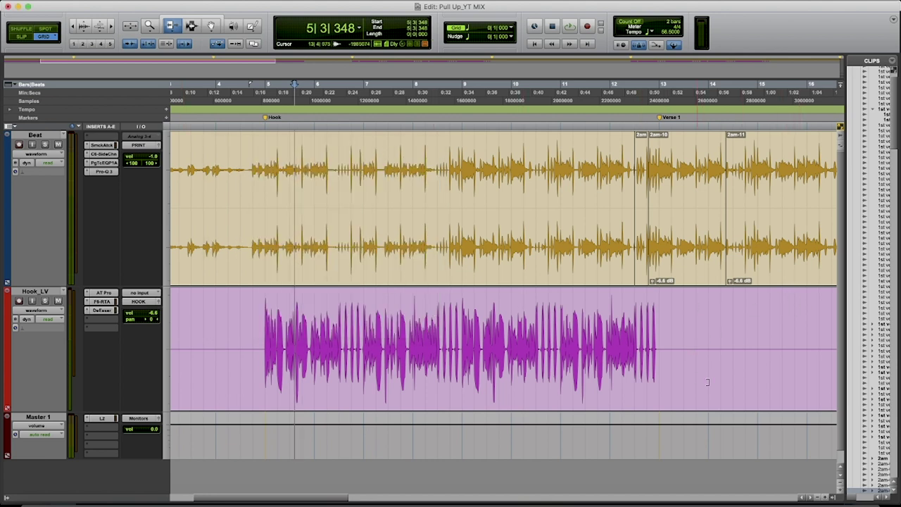
# - Insert the CLA-76 (mono) compressor in the empty slot below the DeEsser on the Hook_LV track
pyautogui.press('F8')
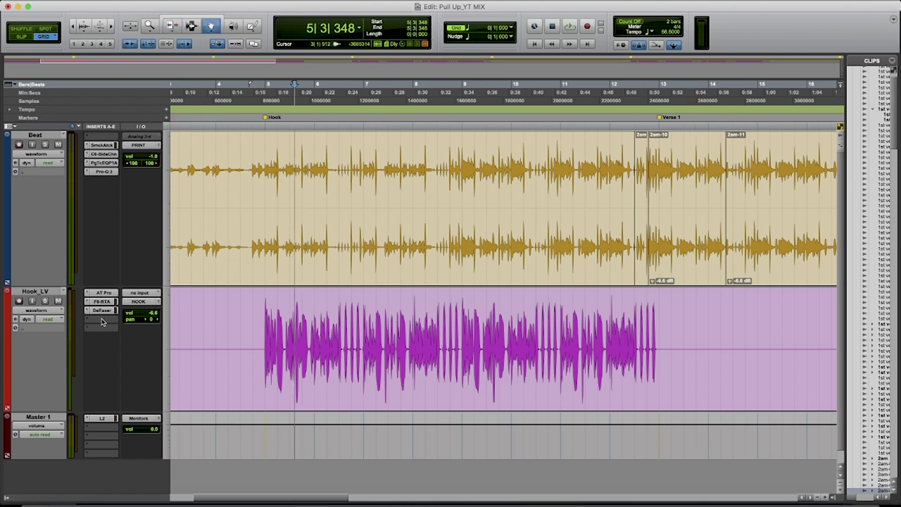
pyautogui.click(102, 321)
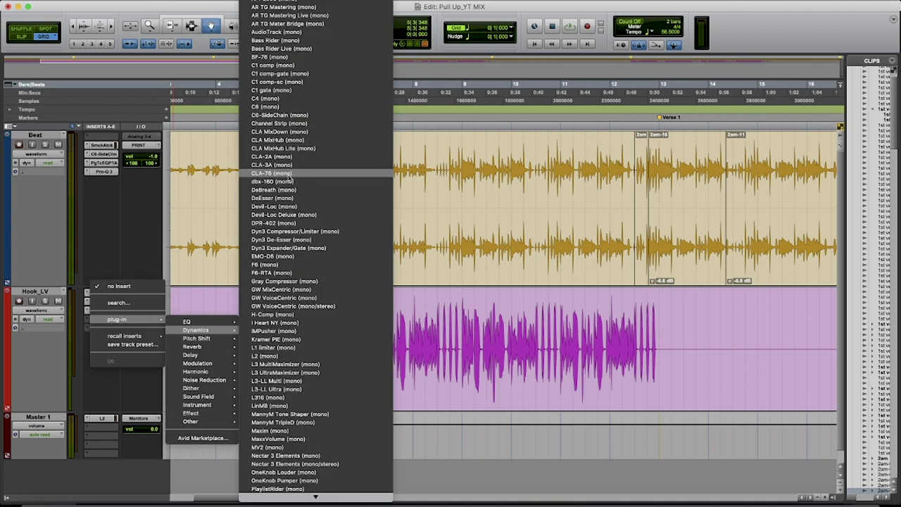
pyautogui.click(272, 173)
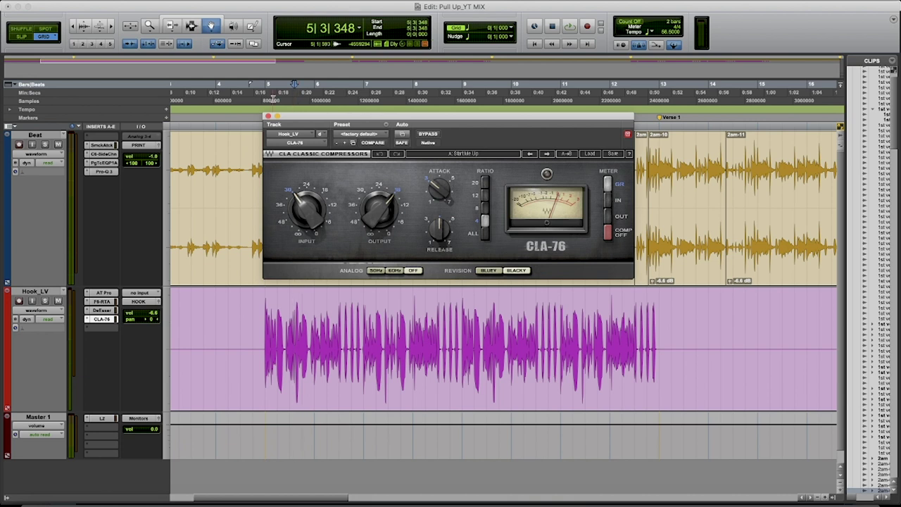
# - Play the hook from bar 5 to bar 13 with the CLA-76 bypassed, and re-enable the compressor after stopping
pyautogui.click(432, 136)
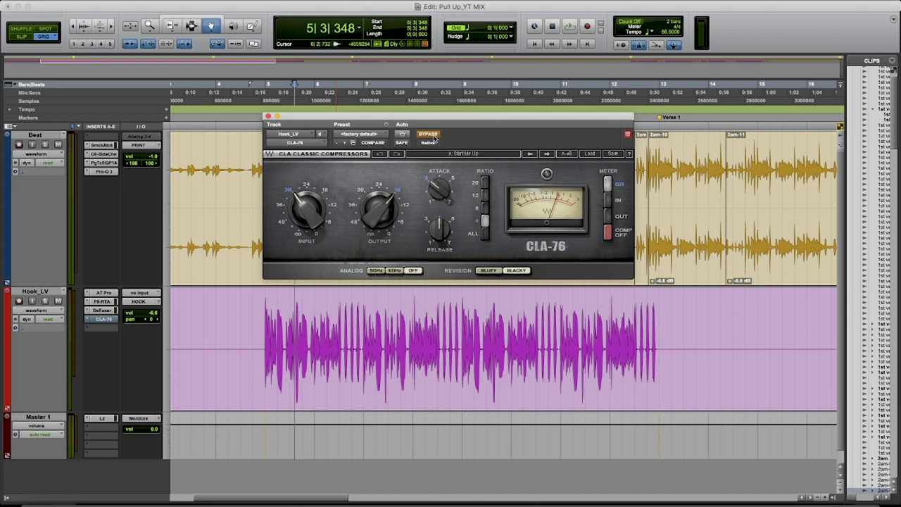
pyautogui.moveTo(267, 83); pyautogui.dragTo(659, 81)
pyautogui.press('space')
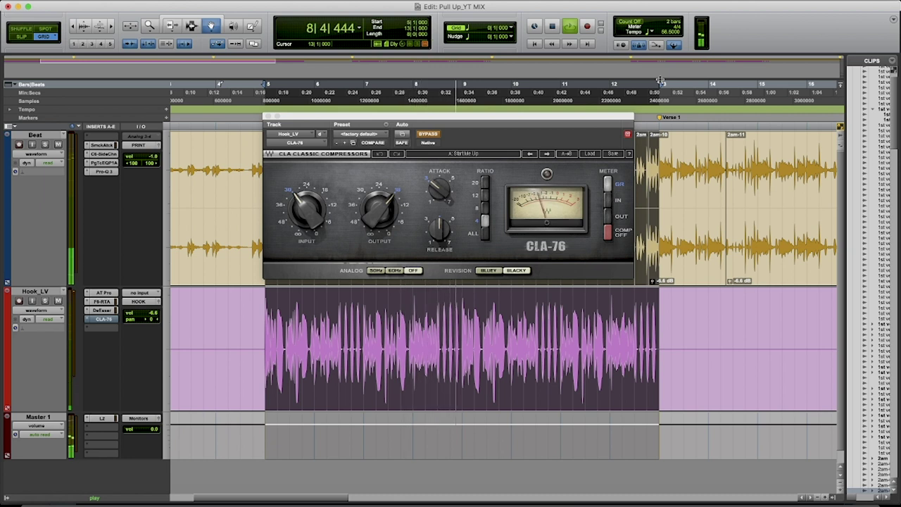
pyautogui.press('space')
pyautogui.click(428, 134)
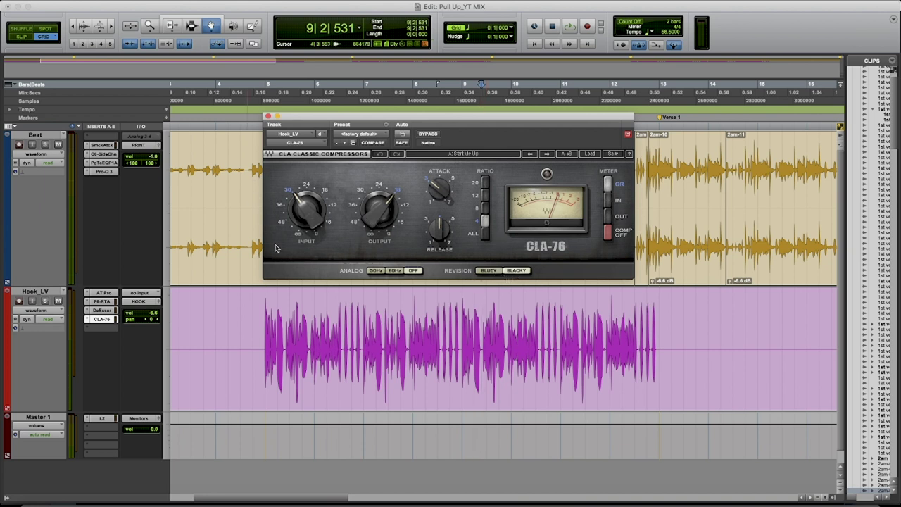
# - Set the CLA-76 revision to Bluey and turn its input all the way down
pyautogui.click(489, 272)
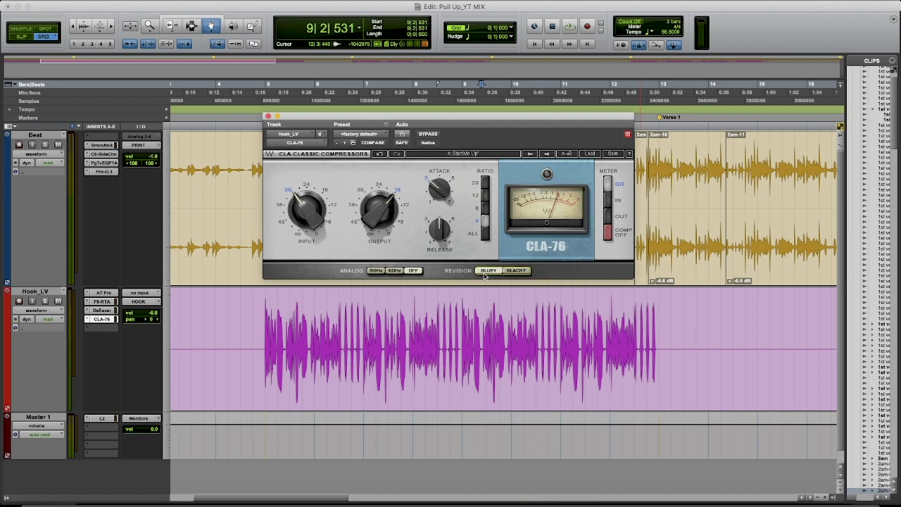
pyautogui.click(517, 271)
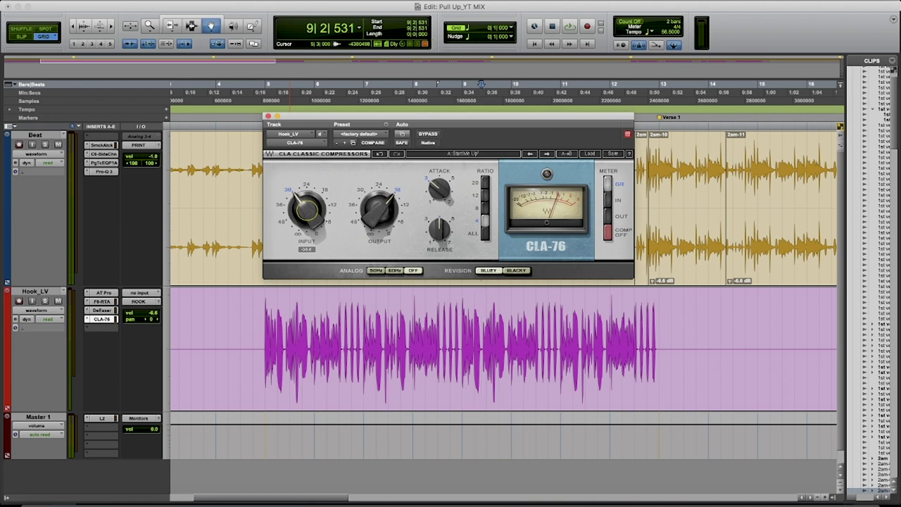
pyautogui.press('super+a')
pyautogui.moveTo(317, 221); pyautogui.dragTo(317, 236)
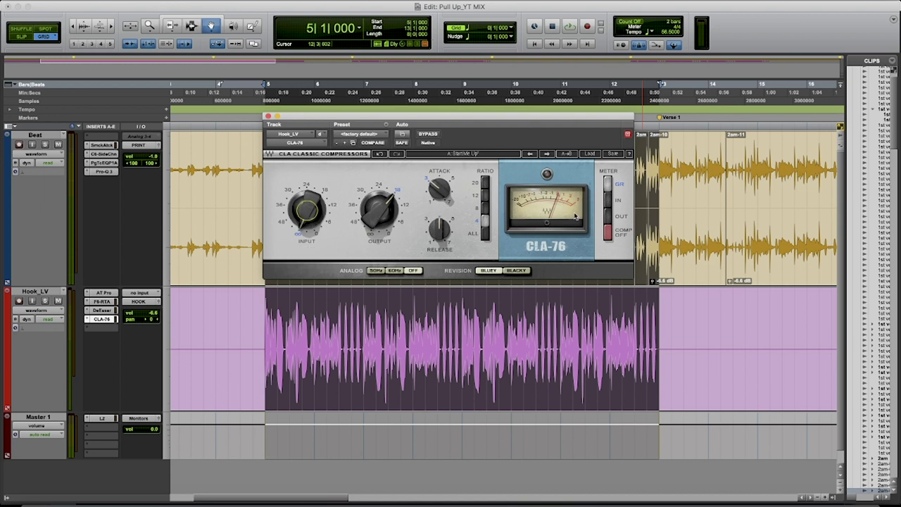
# - Play the hook and raise the CLA-76 input to about 30
pyautogui.press('space')
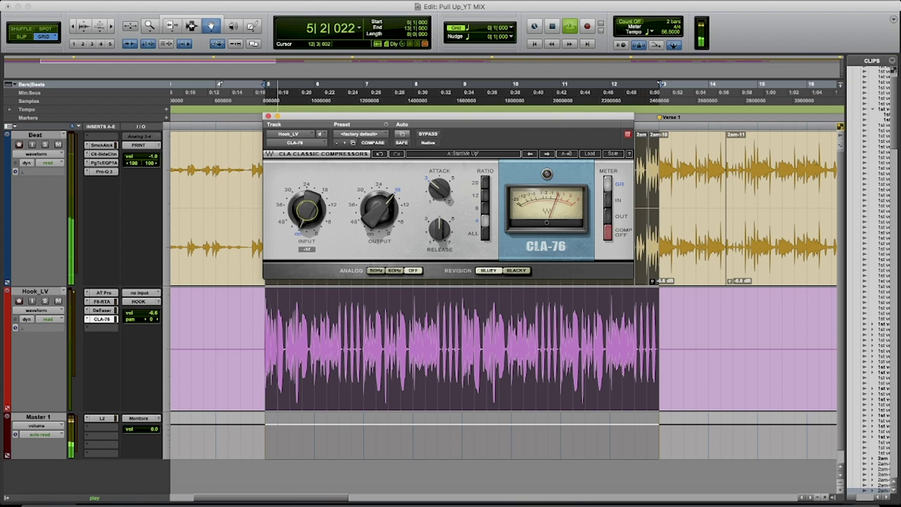
pyautogui.moveTo(313, 210)
pyautogui.moveTo(308, 210); pyautogui.dragTo(307, 201)
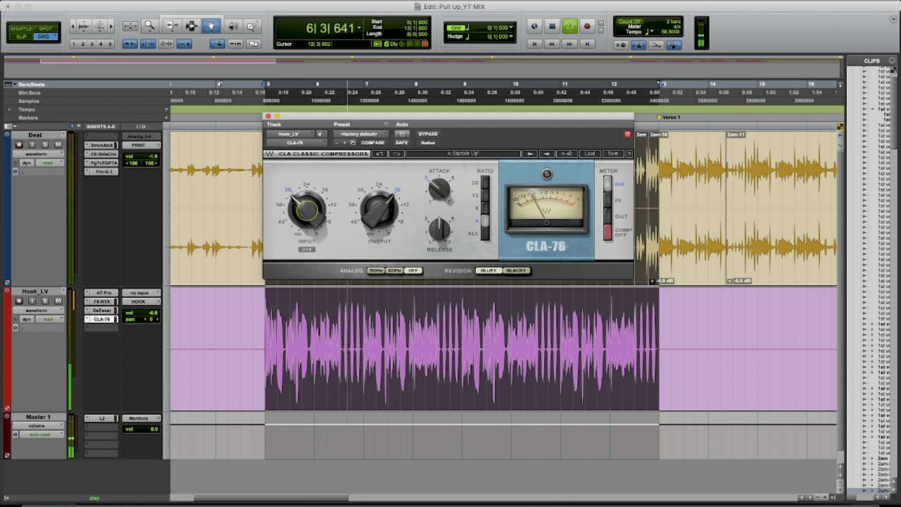
pyautogui.moveTo(308, 200)
pyautogui.mouseDown()
pyautogui.moveTo(308, 215)
pyautogui.moveTo(307, 203)
pyautogui.mouseUp()
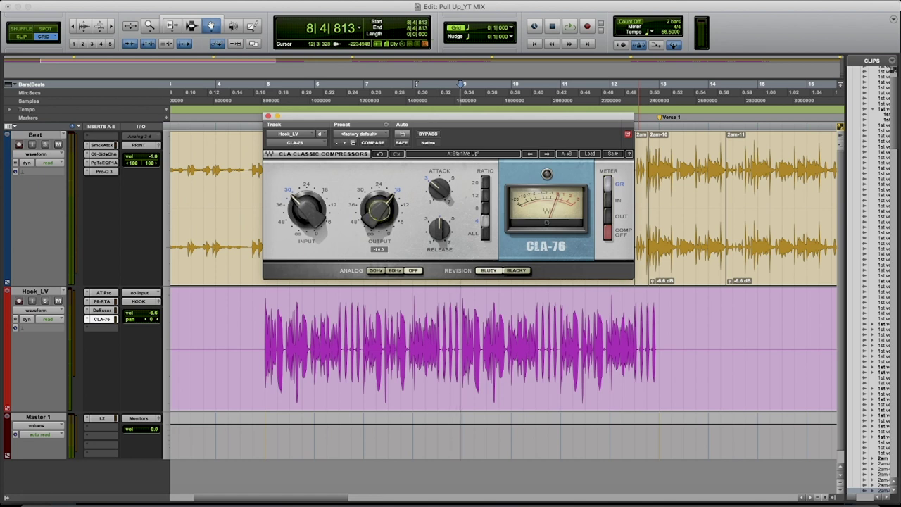
# - Try lower and higher CLA-76 output levels during playback, returning the output to about 18
pyautogui.moveTo(381, 216); pyautogui.dragTo(381, 267)
pyautogui.moveTo(381, 216); pyautogui.dragTo(380, 157)
pyautogui.press('space')
pyautogui.moveTo(378, 207)
pyautogui.mouseDown()
pyautogui.moveTo(378, 221)
pyautogui.moveTo(382, 208)
pyautogui.mouseUp()
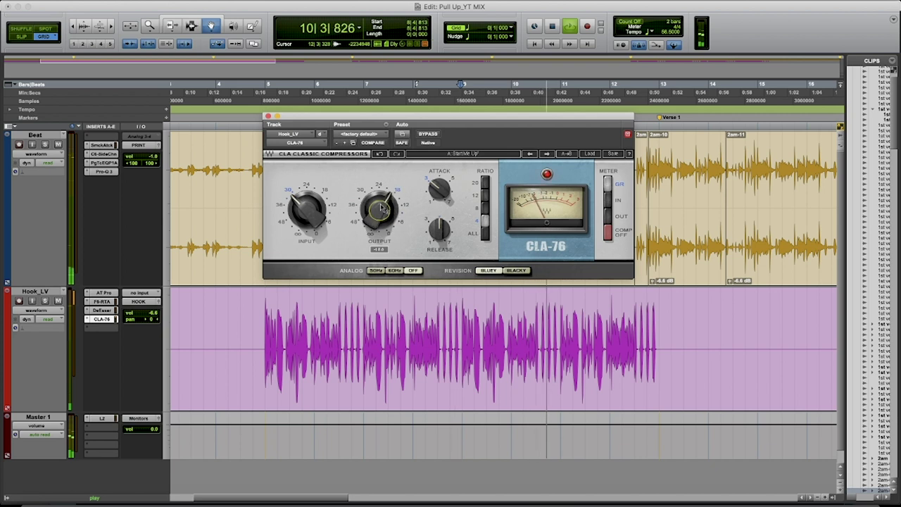
pyautogui.press('space')
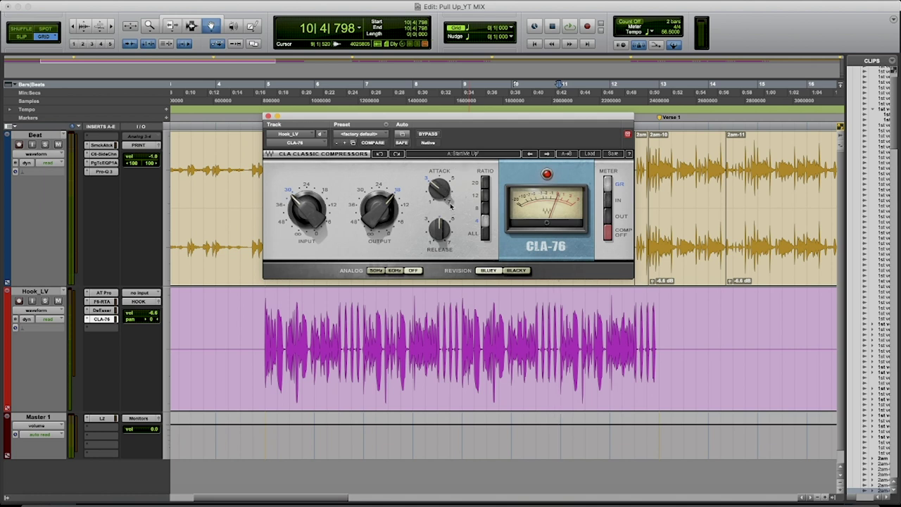
# - Try slower and faster CLA-76 attack settings while playing the hook selection from bar 5 to bar 13
pyautogui.moveTo(441, 193); pyautogui.dragTo(440, 197)
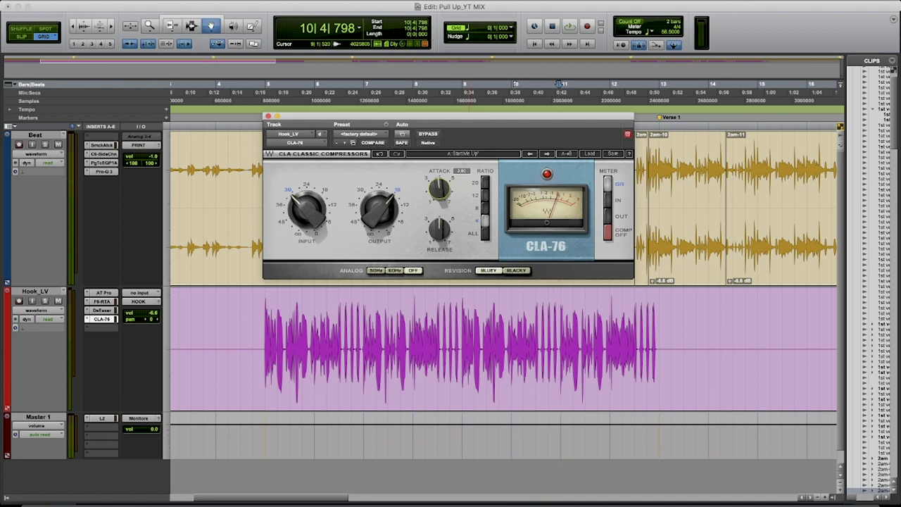
pyautogui.moveTo(441, 194); pyautogui.dragTo(441, 195)
pyautogui.press('.')
pyautogui.press('1')
pyautogui.press('.')
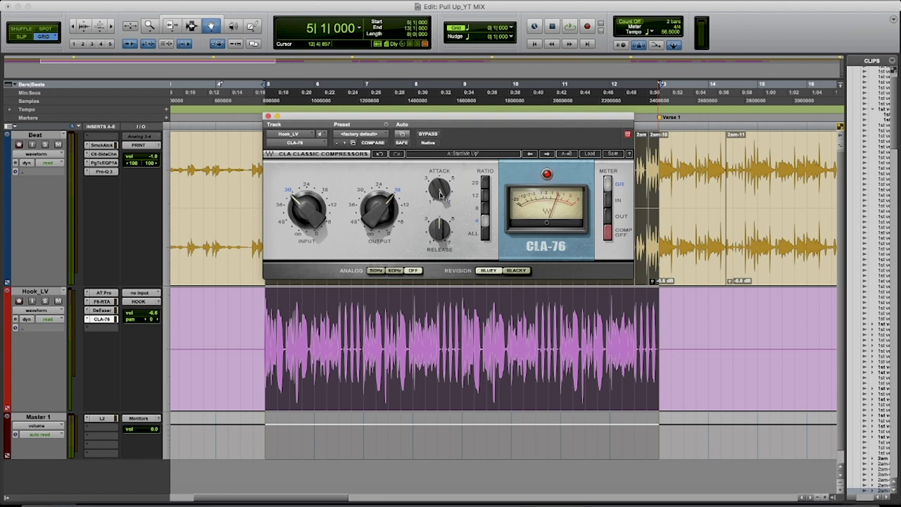
pyautogui.press('space')
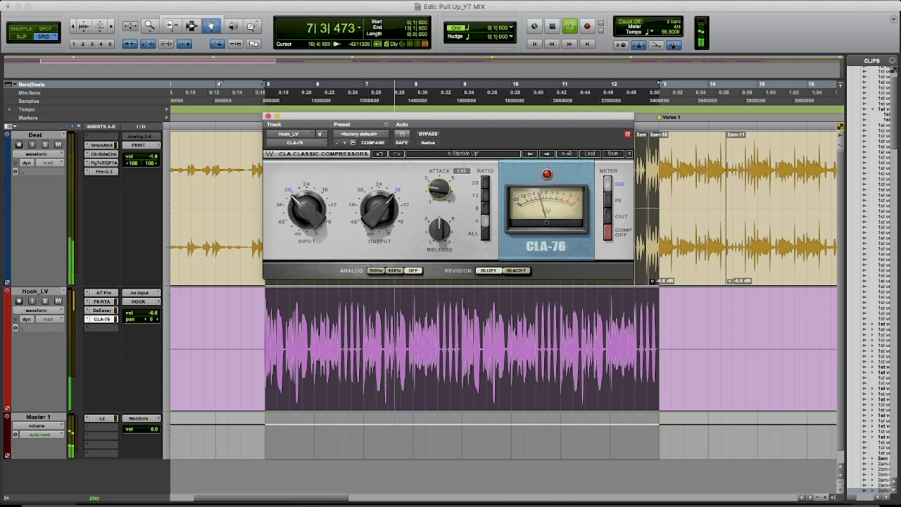
pyautogui.click(439, 191)
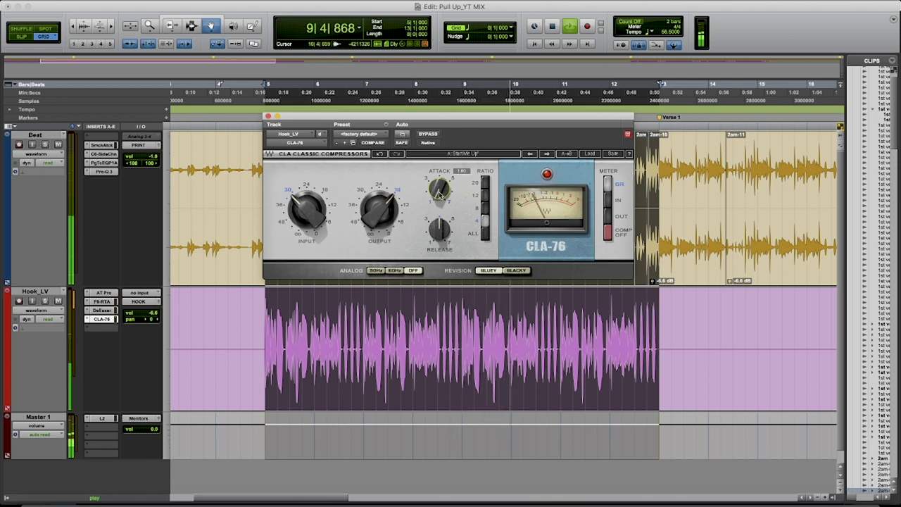
pyautogui.press('space')
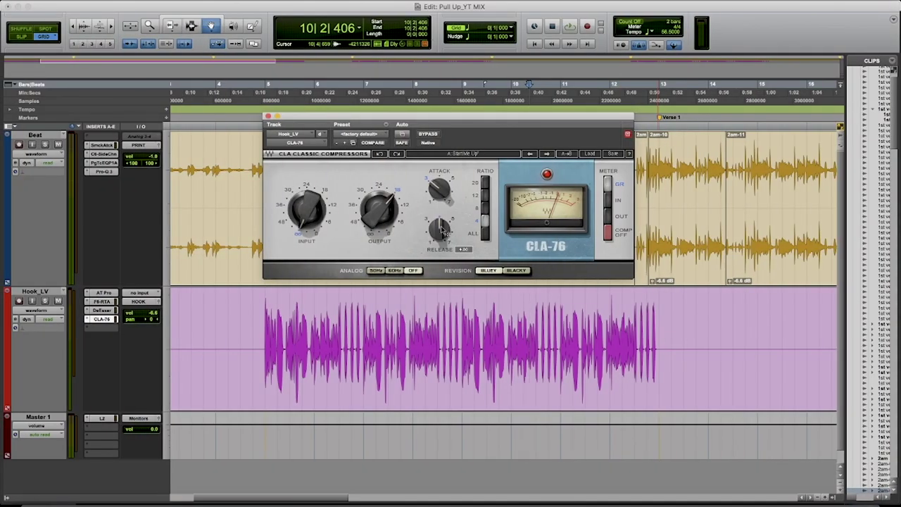
# - Audition different CLA-76 release times over the hook and set the release to 5
pyautogui.moveTo(442, 231); pyautogui.dragTo(439, 200)
pyautogui.click(441, 337)
pyautogui.press('space')
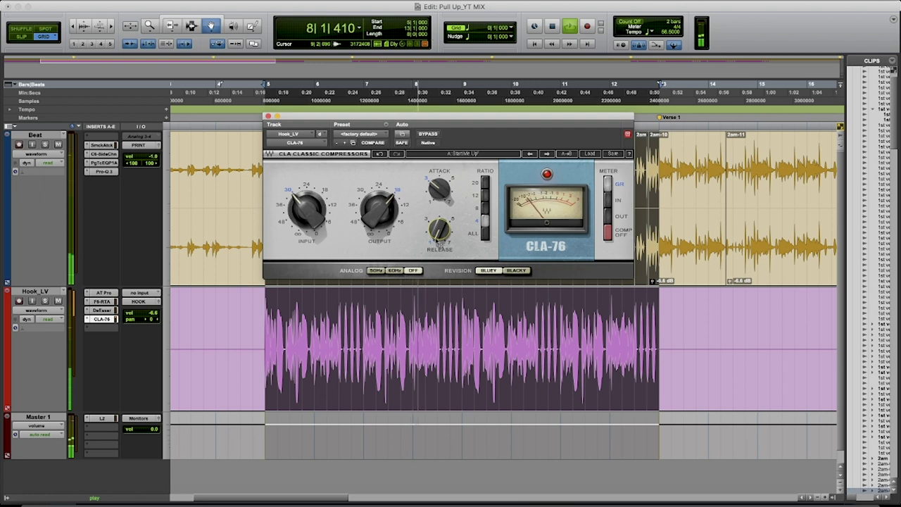
pyautogui.moveTo(440, 229)
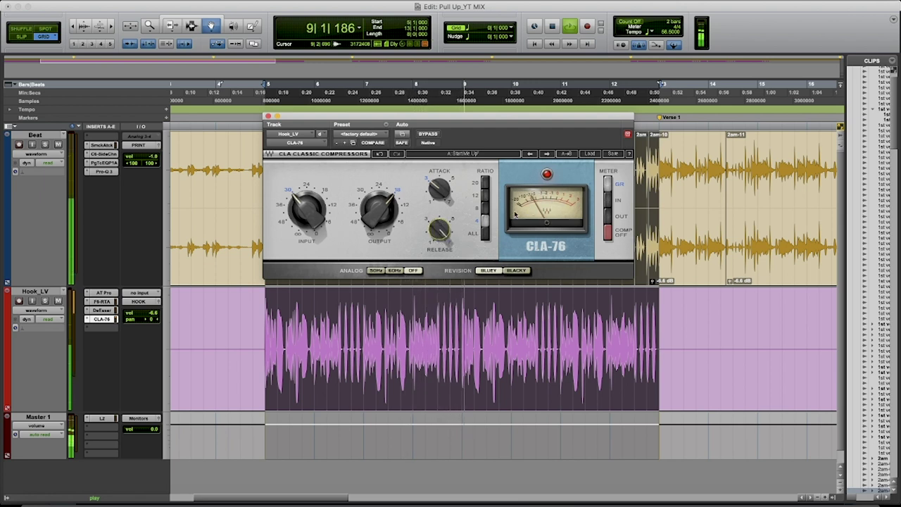
pyautogui.press('space')
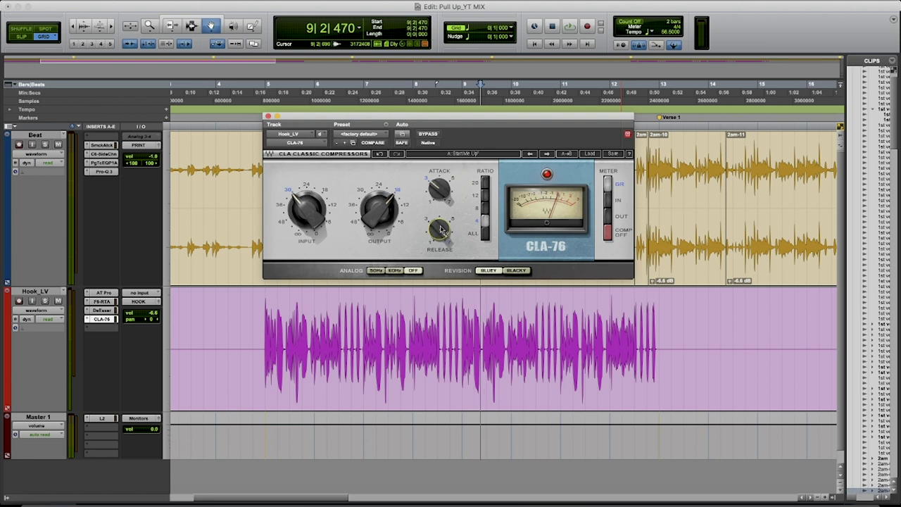
pyautogui.moveTo(441, 229); pyautogui.dragTo(441, 222)
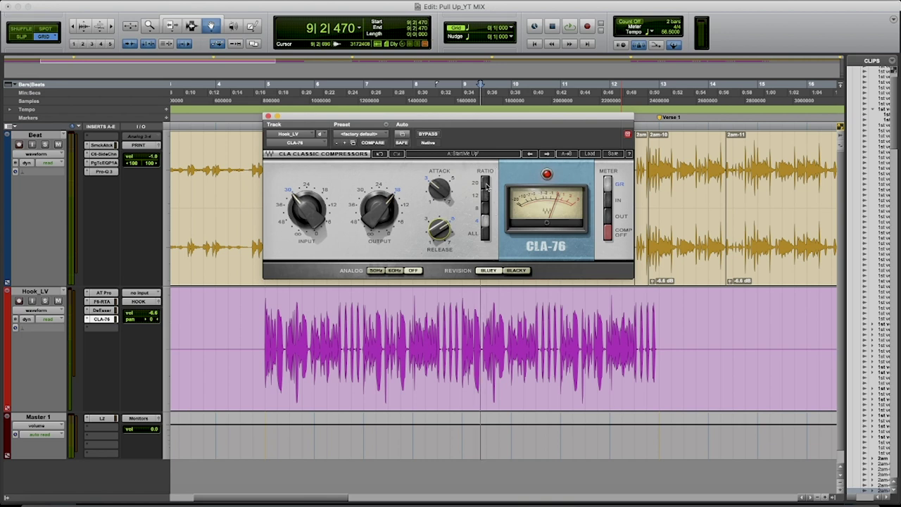
# - Audition the CLA-76 ratio settings All, 20, 12, 8 and 4 over the hook, leaving the ratio at 4
pyautogui.click(485, 237)
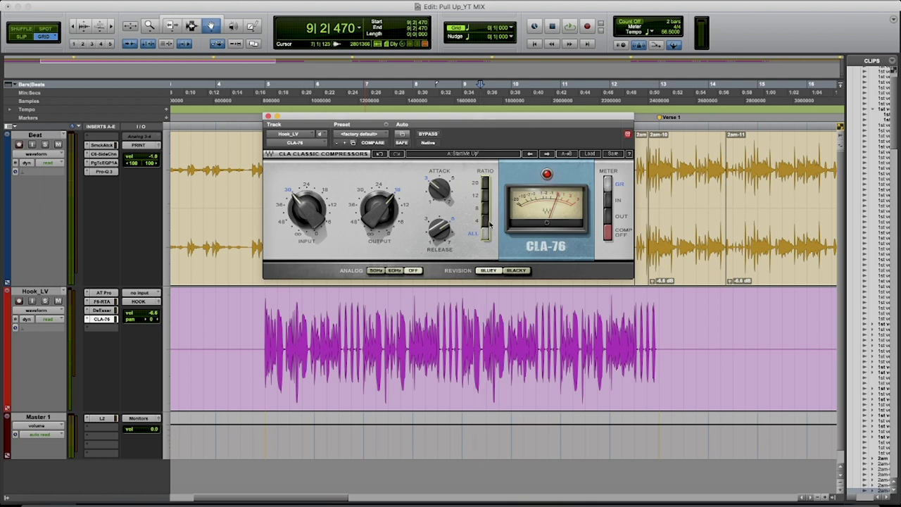
pyautogui.click(484, 182)
pyautogui.press('space')
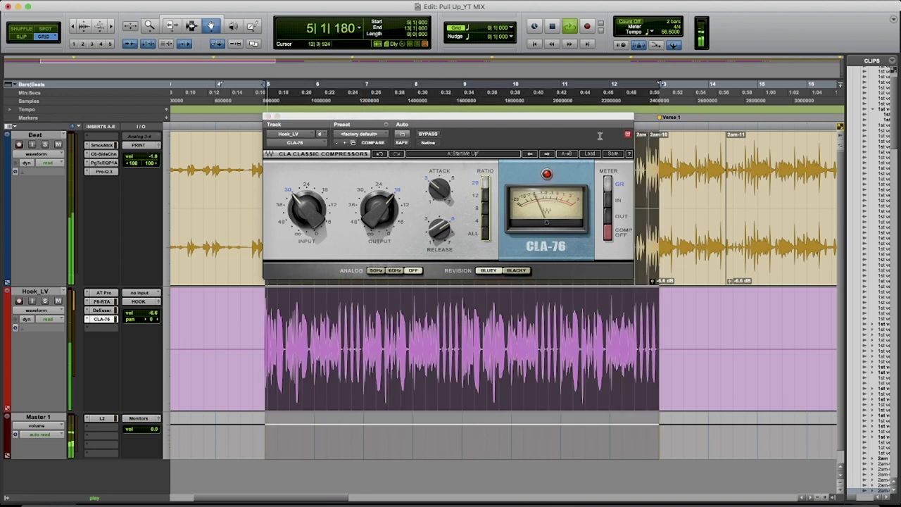
pyautogui.click(485, 196)
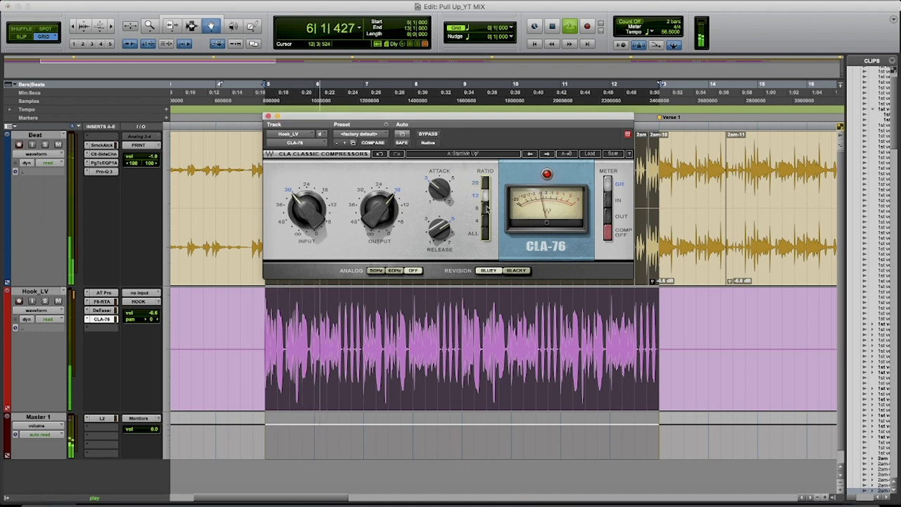
pyautogui.click(484, 208)
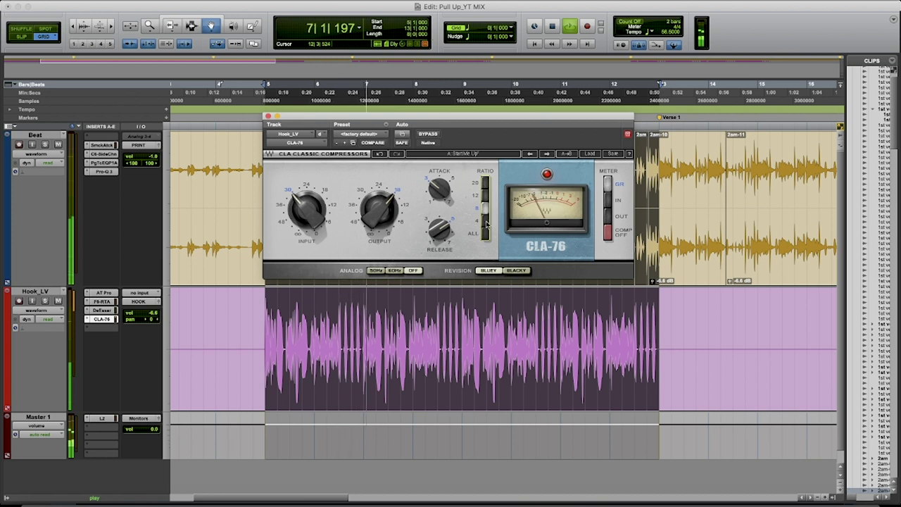
pyautogui.click(485, 222)
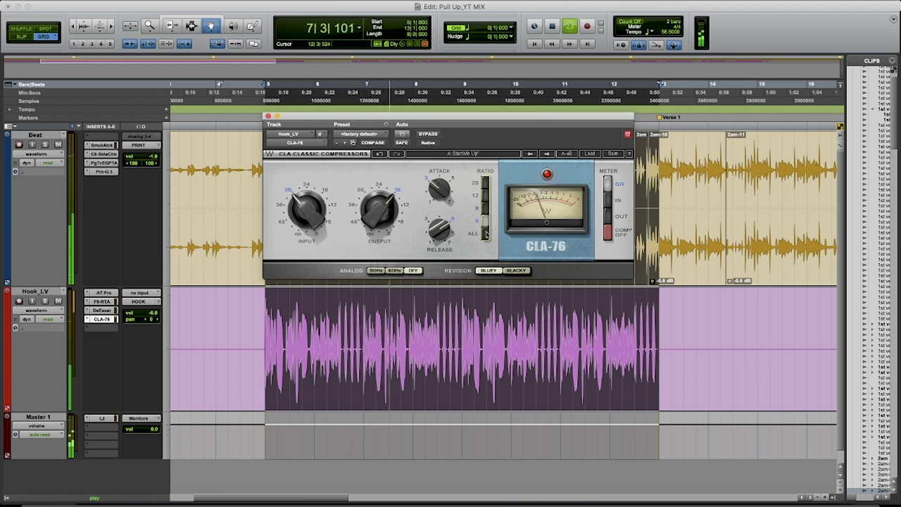
pyautogui.click(485, 234)
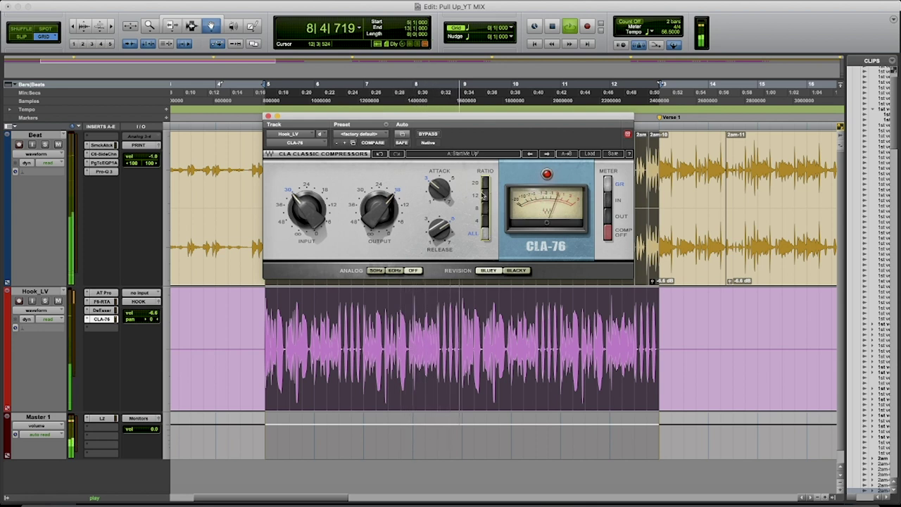
pyautogui.press('space')
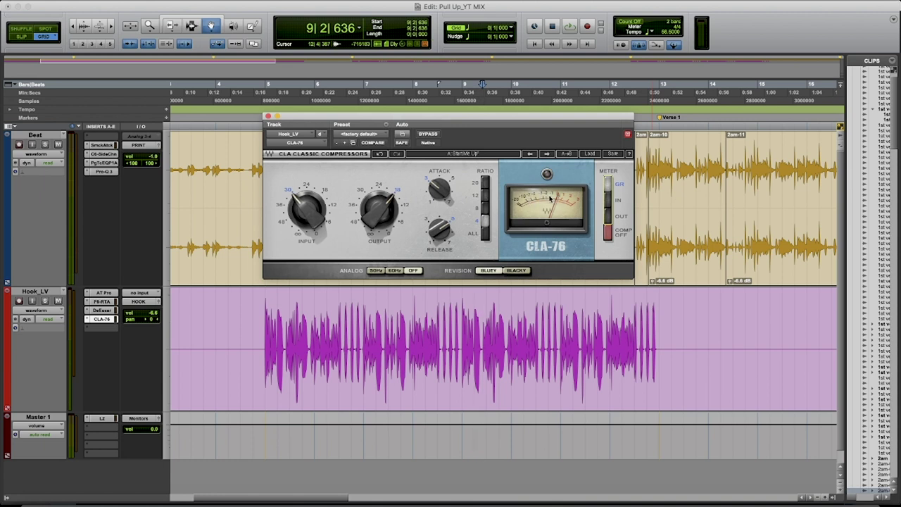
# - Show the CLA-76 meter's input and output modes and the compression-off setting, then restore active compression with gain-reduction metering
pyautogui.click(607, 200)
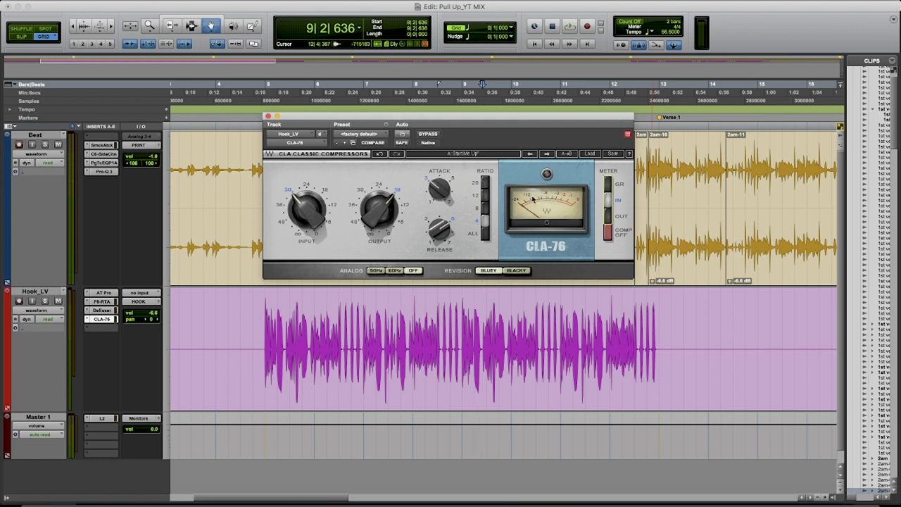
pyautogui.hotkey('alt', 'Tab')
pyautogui.click(608, 217)
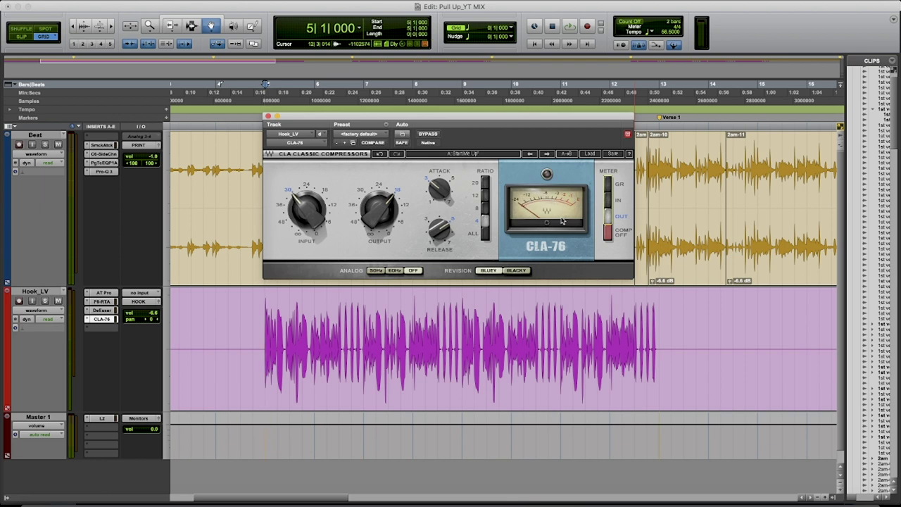
pyautogui.click(608, 234)
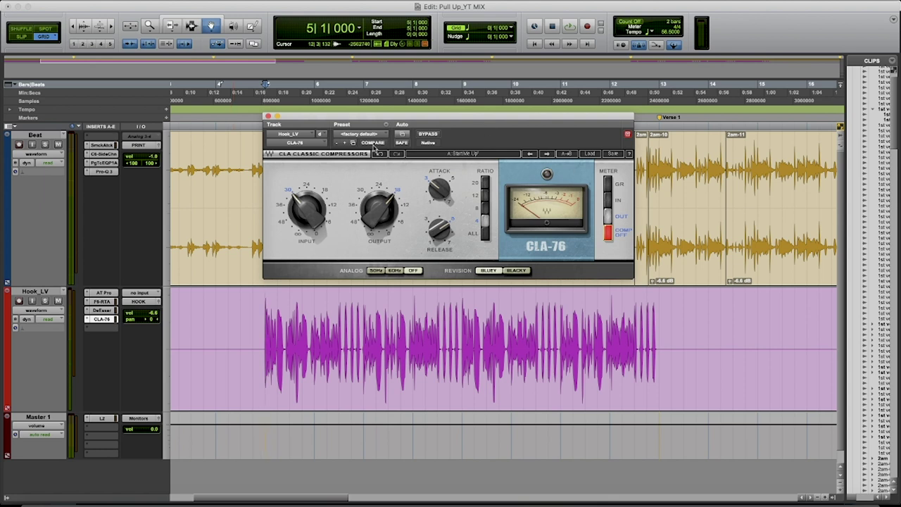
pyautogui.click(607, 183)
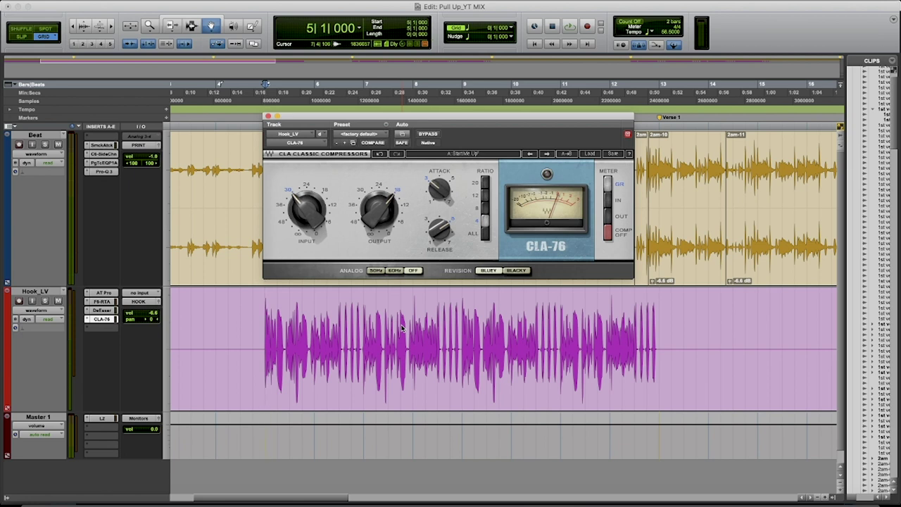
# - Load the CLA-76 Full Reset preset and set the release to nearly 7 while the hook plays
pyautogui.moveTo(443, 195)
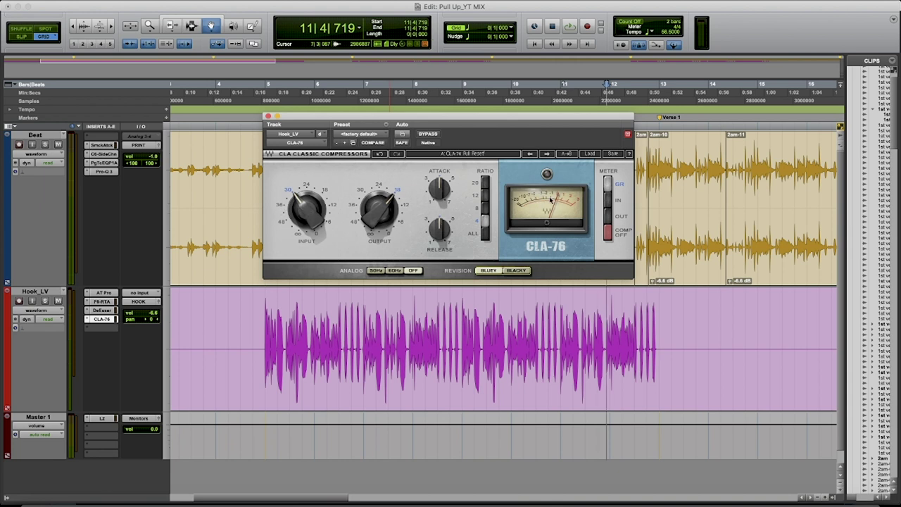
pyautogui.click(397, 345)
pyautogui.press('space')
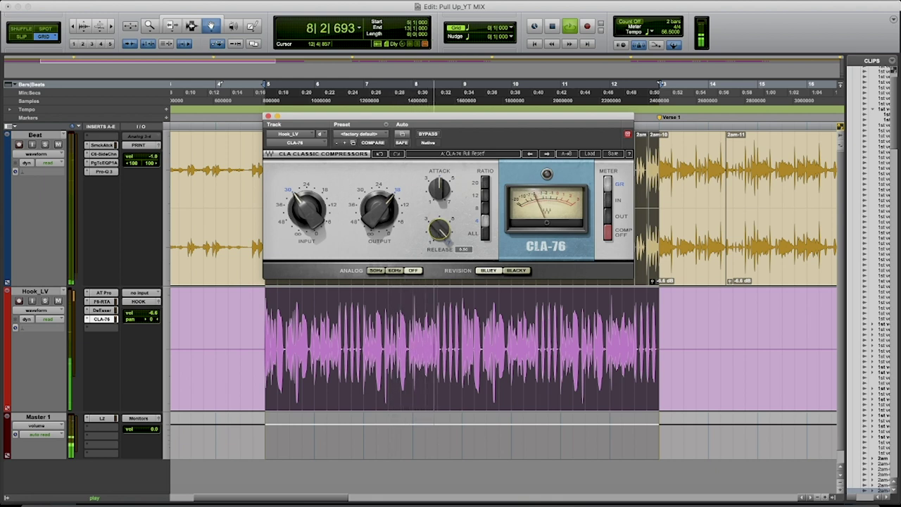
pyautogui.moveTo(439, 234); pyautogui.dragTo(439, 239)
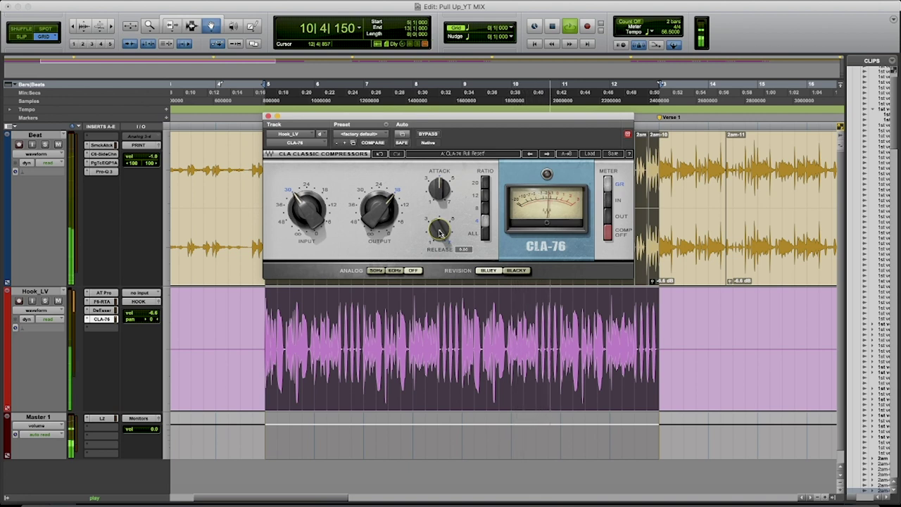
pyautogui.press('space')
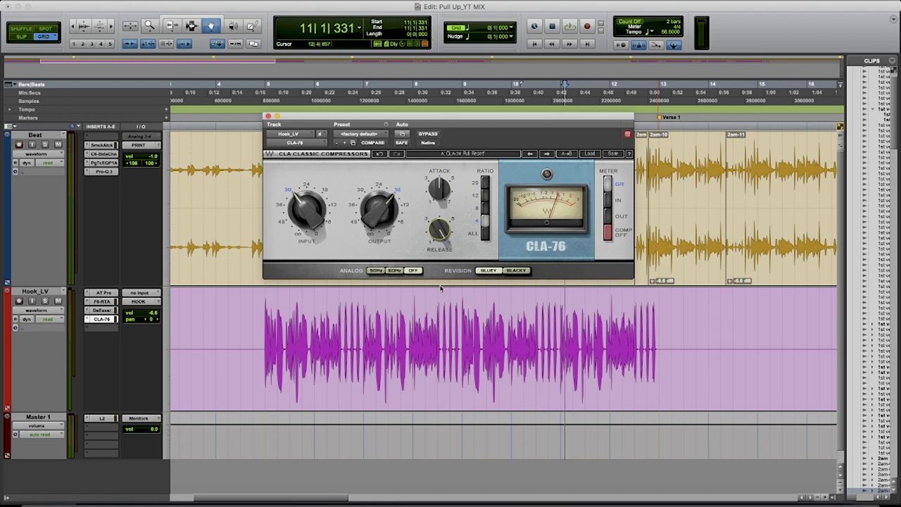
# - Try different CLA-76 attack settings over the hook and settle the attack between 4 and 5
pyautogui.hotkey('alt', 'Tab')
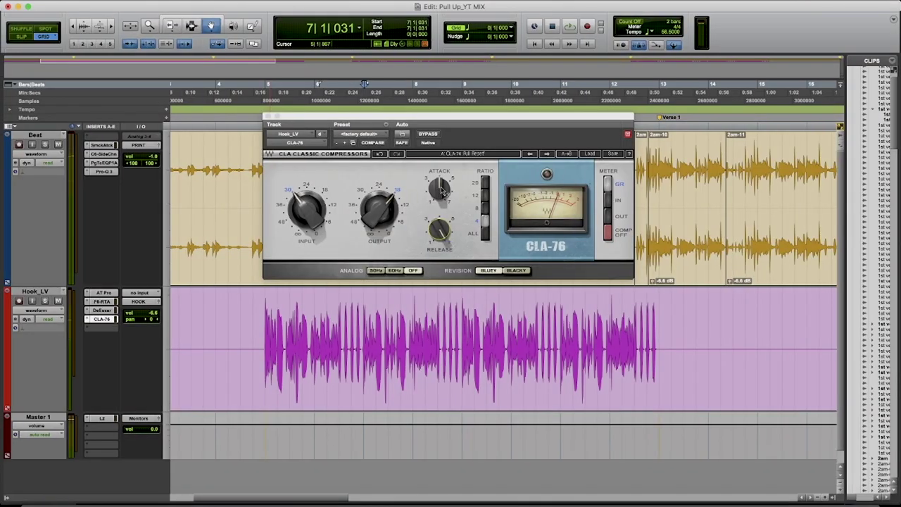
pyautogui.moveTo(438, 192)
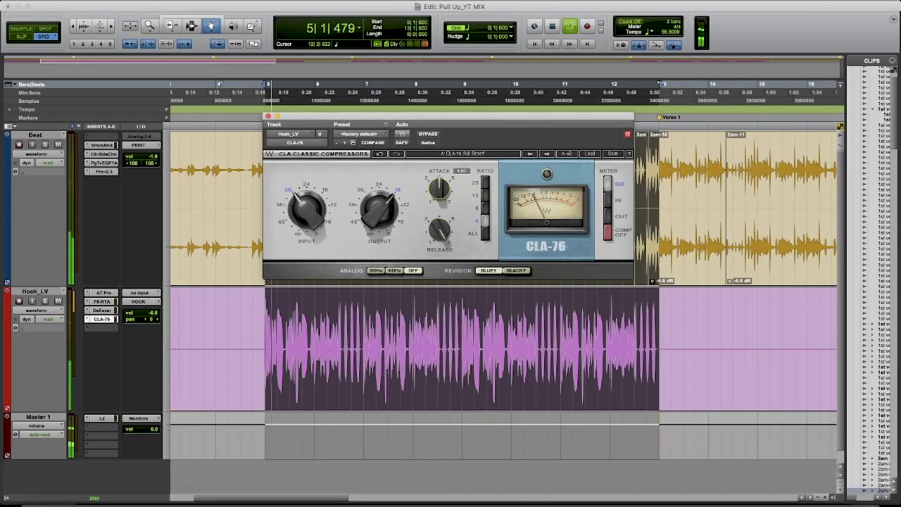
pyautogui.moveTo(438, 191); pyautogui.dragTo(437, 205)
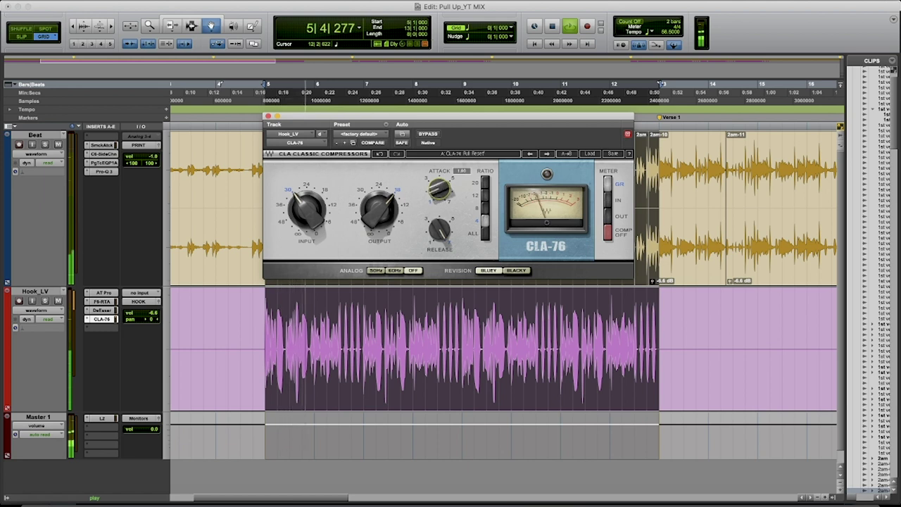
pyautogui.moveTo(438, 206); pyautogui.dragTo(438, 166)
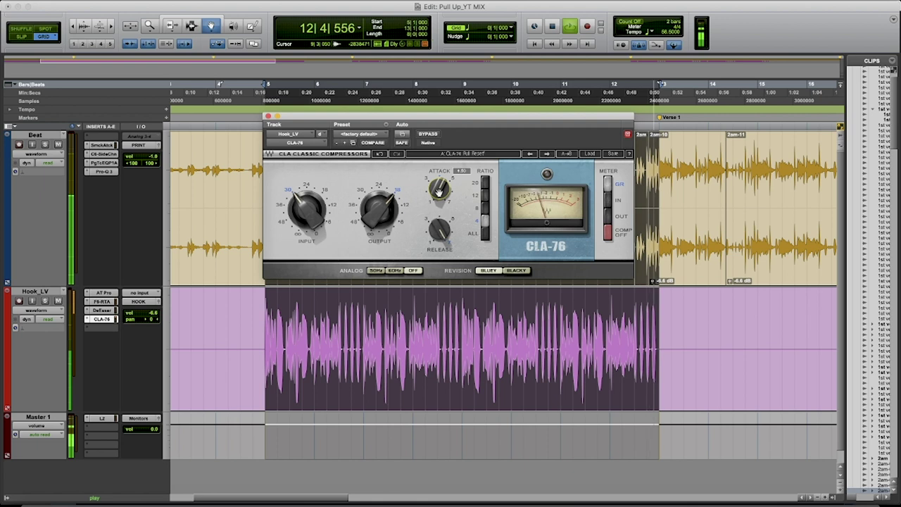
pyautogui.press('space')
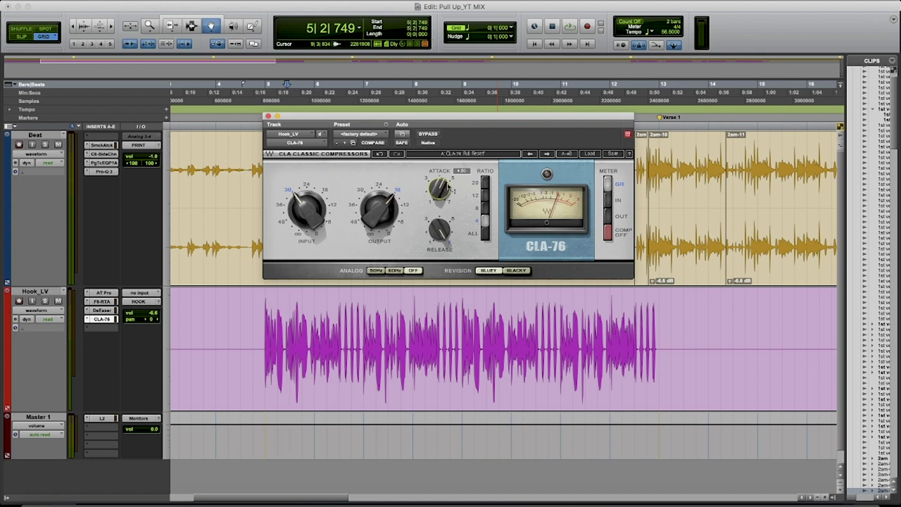
# - Reduce the CLA-76 input to about 37 during playback of the hook
pyautogui.press('space')
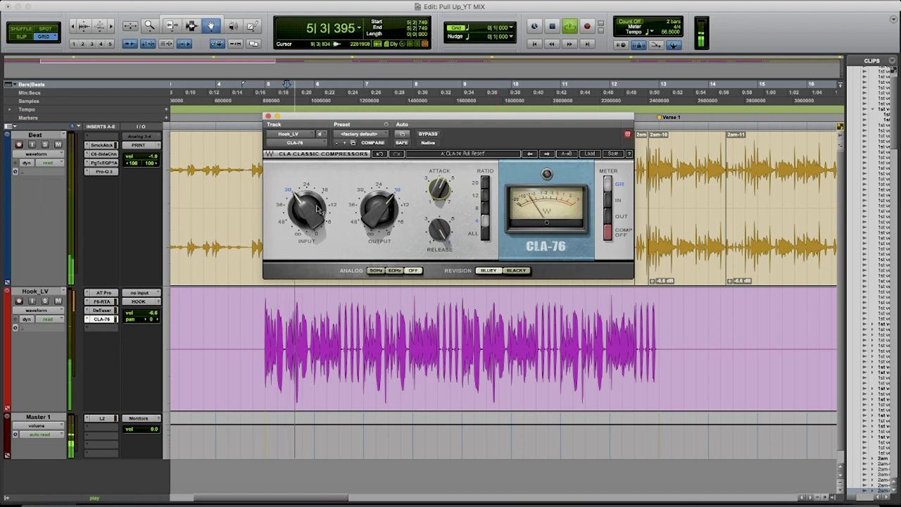
pyautogui.moveTo(307, 208); pyautogui.dragTo(307, 223)
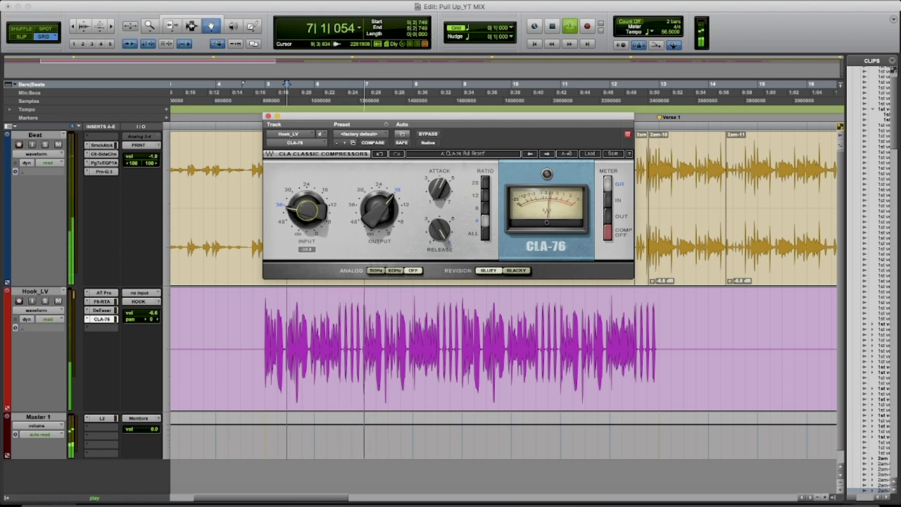
pyautogui.moveTo(307, 208); pyautogui.dragTo(308, 208)
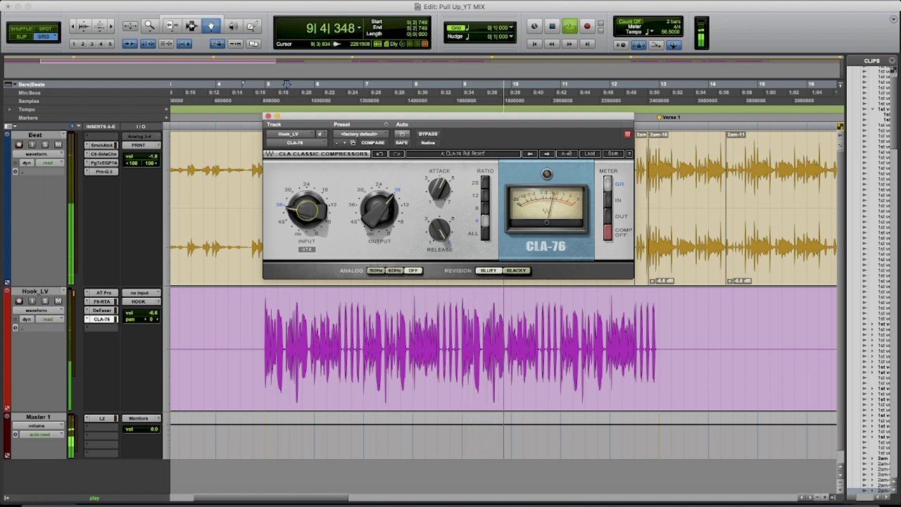
pyautogui.moveTo(307, 206); pyautogui.dragTo(308, 211)
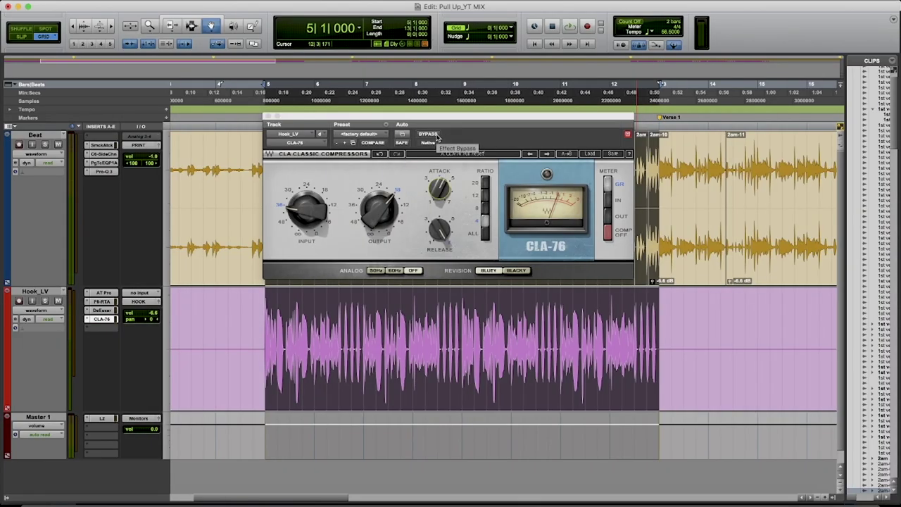
# - Compare the hook vocal with the CLA-76 bypassed and active during playback, leaving the compressor active
pyautogui.click(430, 134)
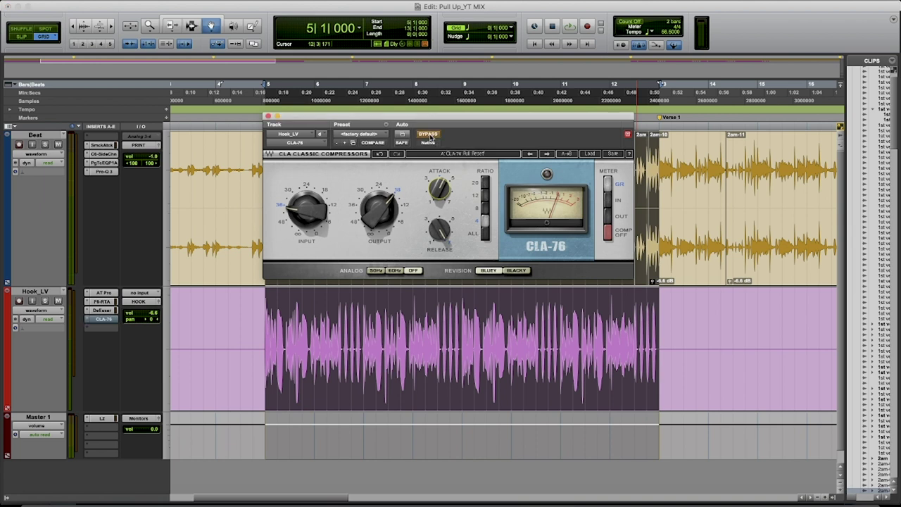
pyautogui.press('space')
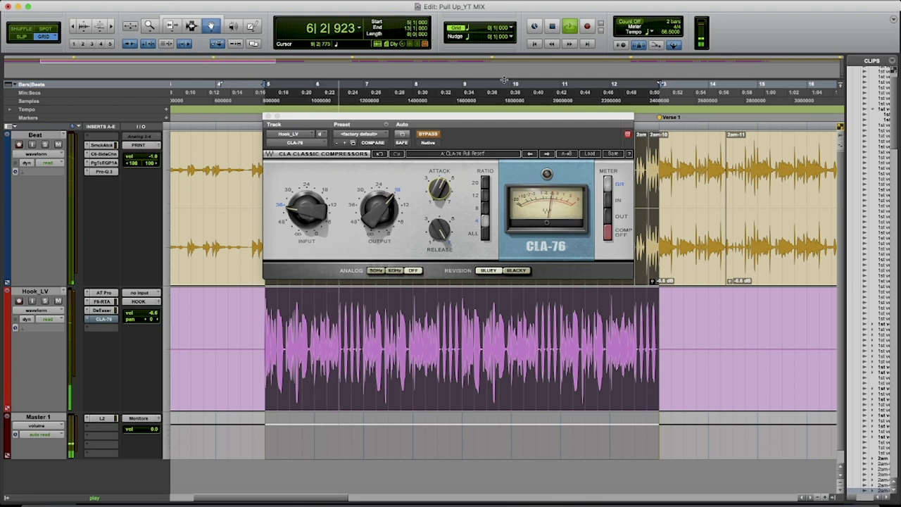
pyautogui.click(429, 133)
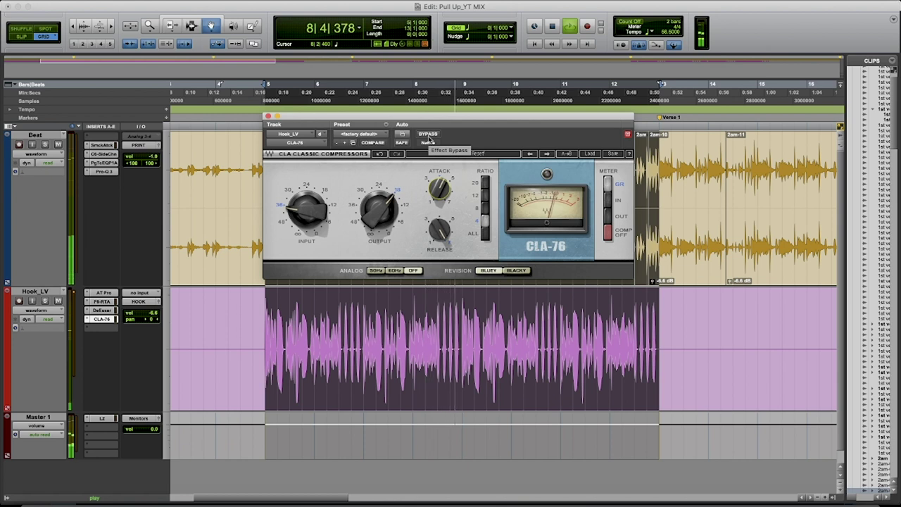
pyautogui.press('space')
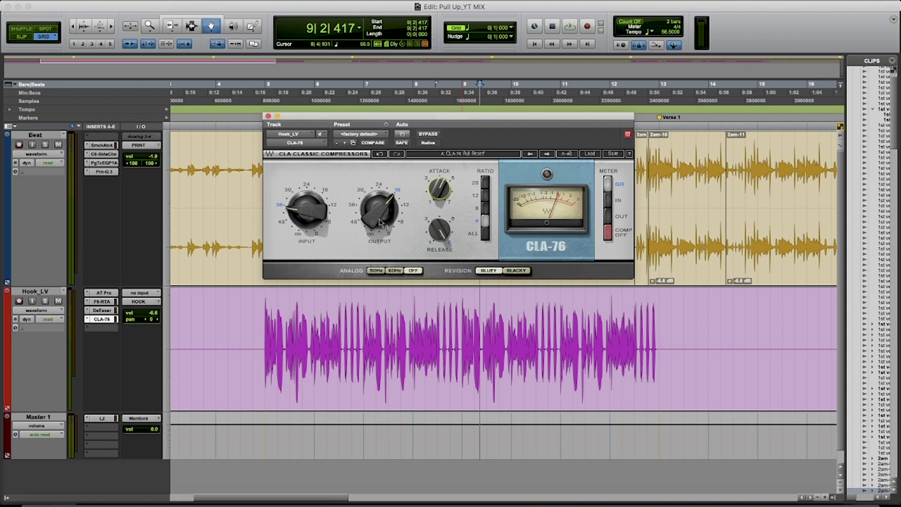
# - Add a CLA-2A compressor after the CLA-76 in insert slot E of the Hook_LV track
pyautogui.moveTo(380, 221)
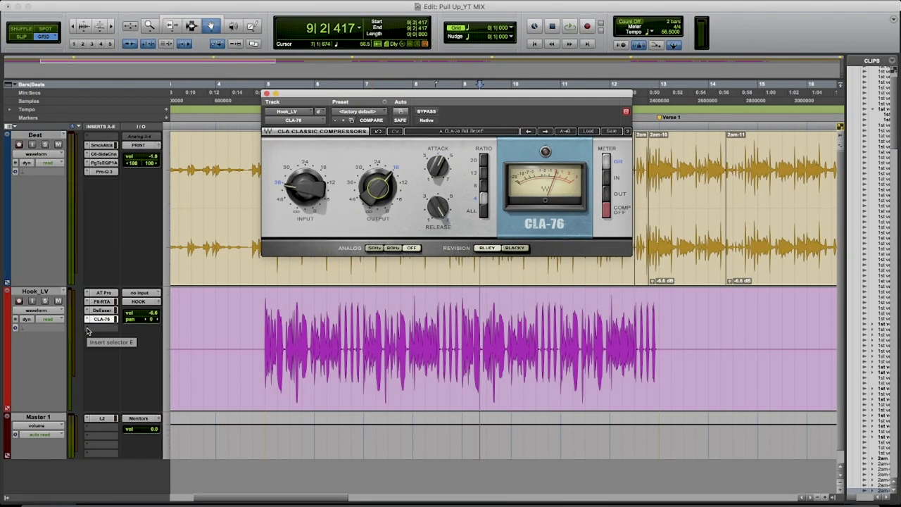
pyautogui.click(89, 329)
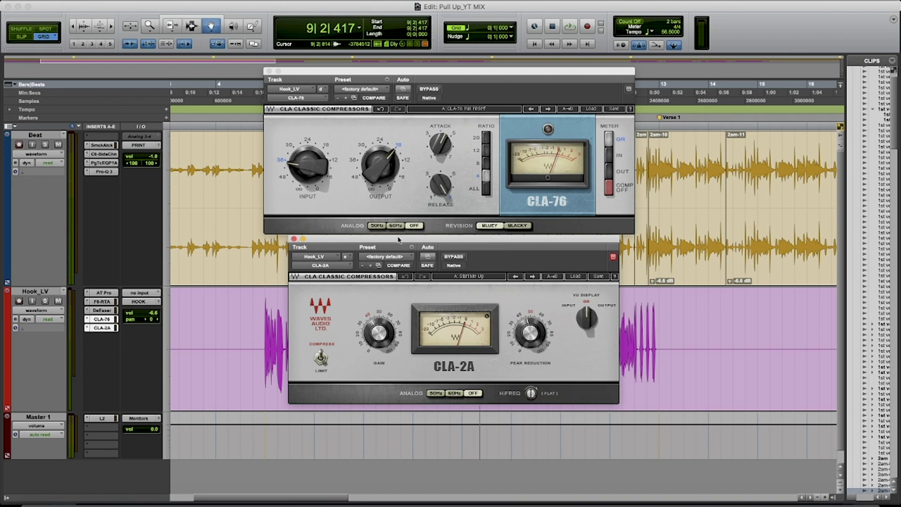
# - Adjust the CLA-2A peak reduction and gain to about 50 each while playing the hook
pyautogui.moveTo(378, 344)
pyautogui.moveTo(529, 332)
pyautogui.press('space')
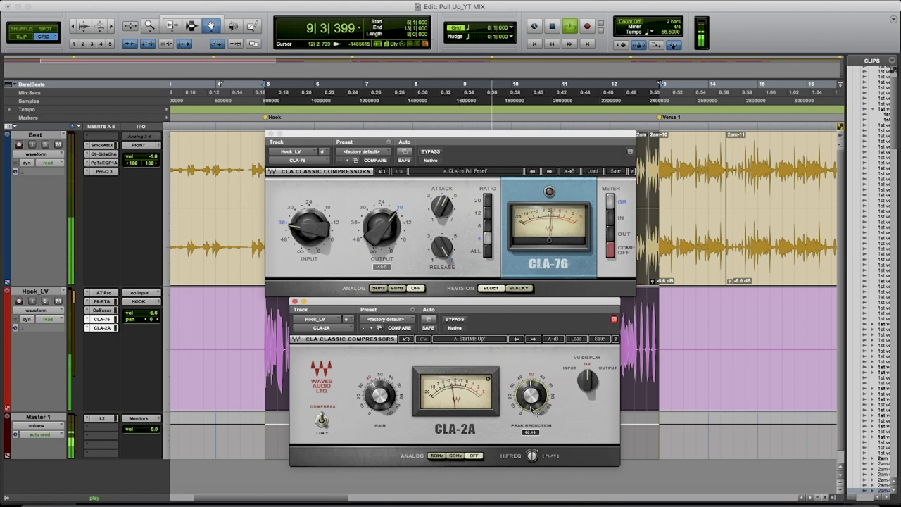
pyautogui.moveTo(380, 397)
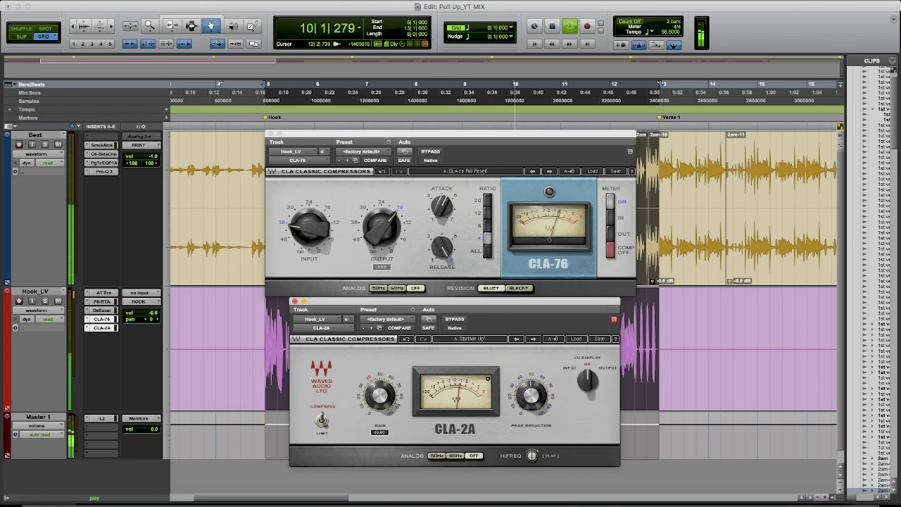
pyautogui.moveTo(380, 397); pyautogui.dragTo(379, 399)
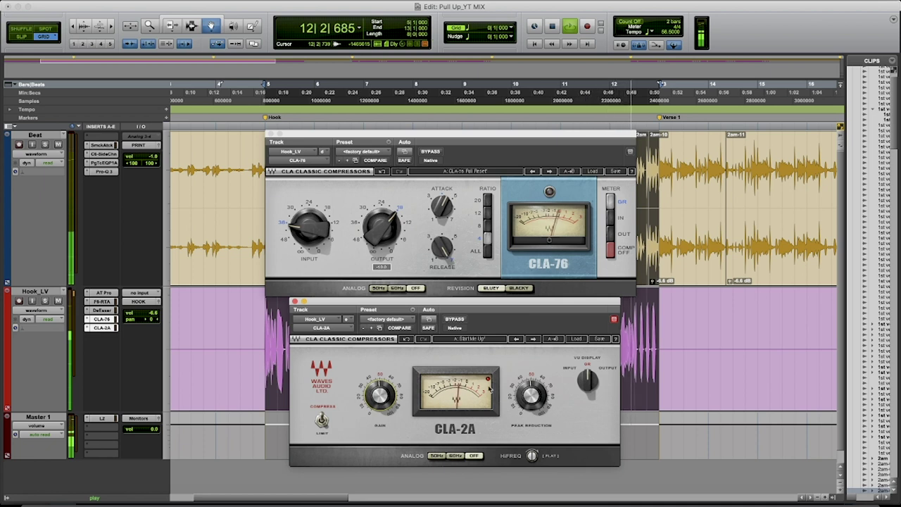
pyautogui.moveTo(373, 395)
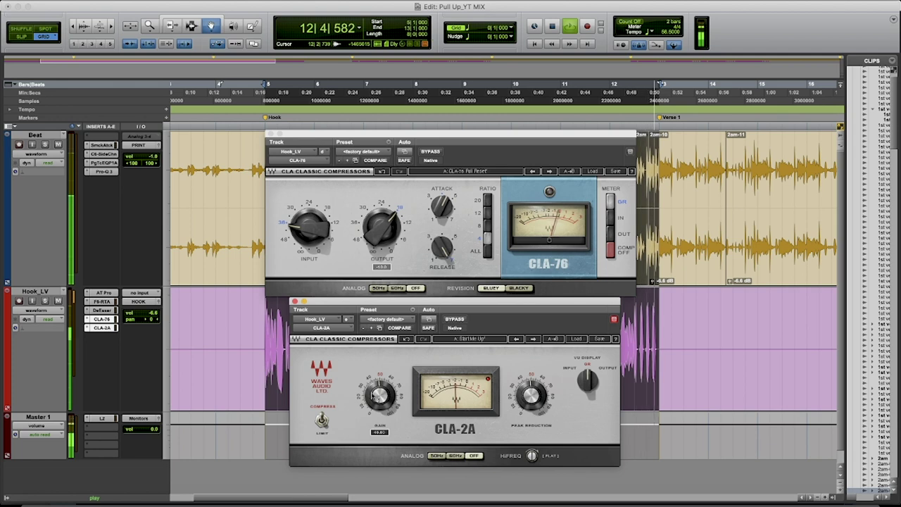
pyautogui.press('space')
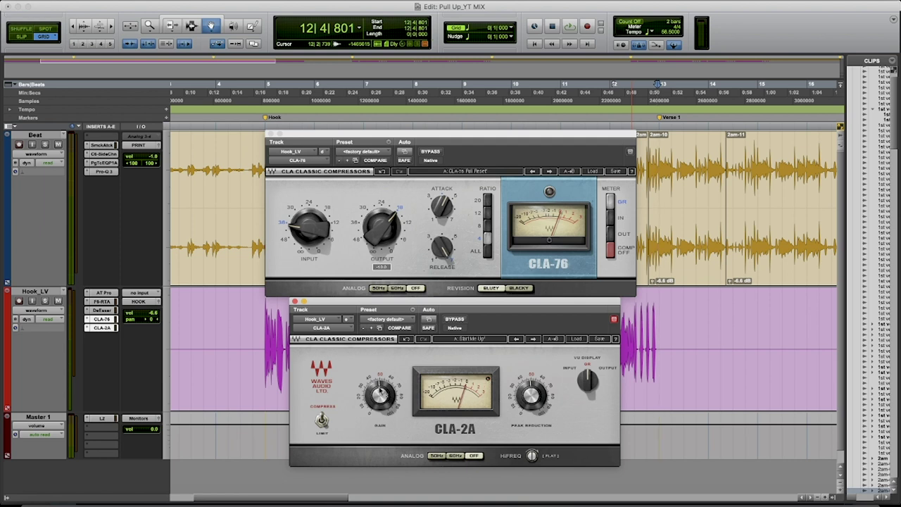
# - Adjust the CLA-76 attack to about 5 and check the input knob while playing the hook
pyautogui.press('space')
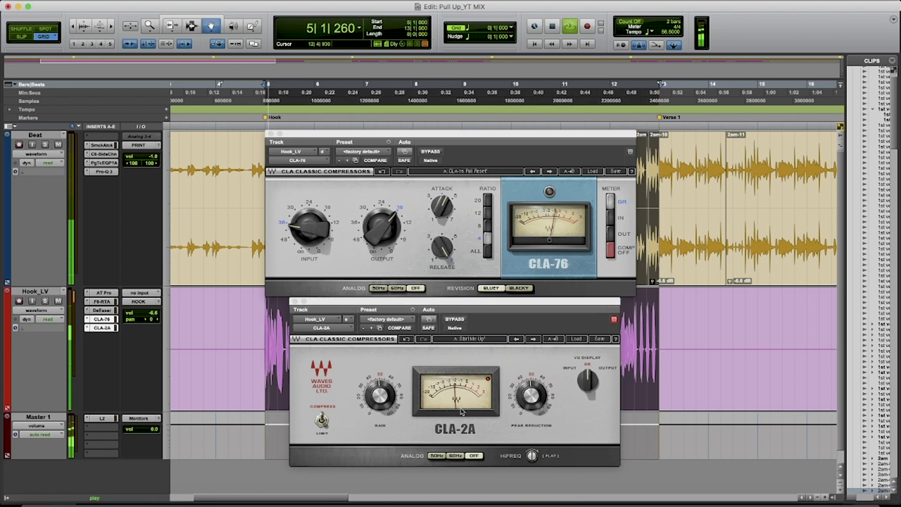
pyautogui.click(379, 395)
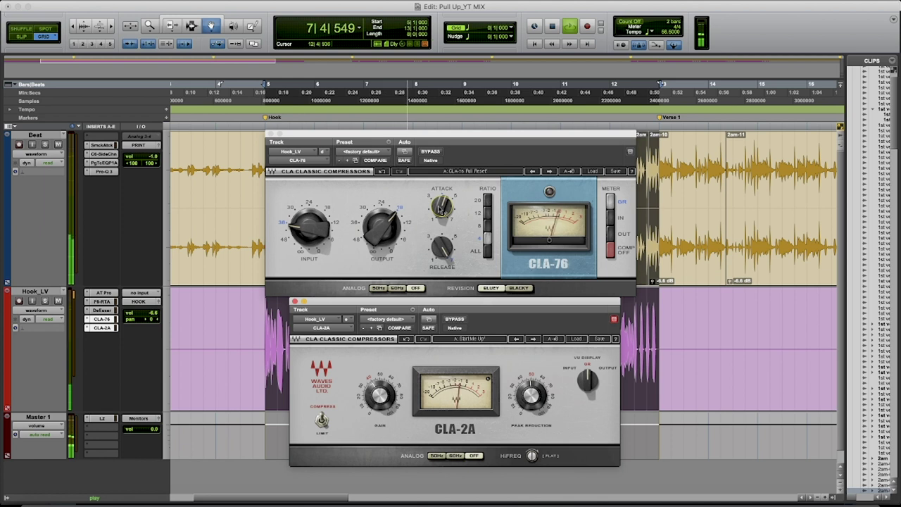
pyautogui.moveTo(439, 206)
pyautogui.mouseDown()
pyautogui.moveTo(440, 180)
pyautogui.moveTo(439, 207)
pyautogui.mouseUp()
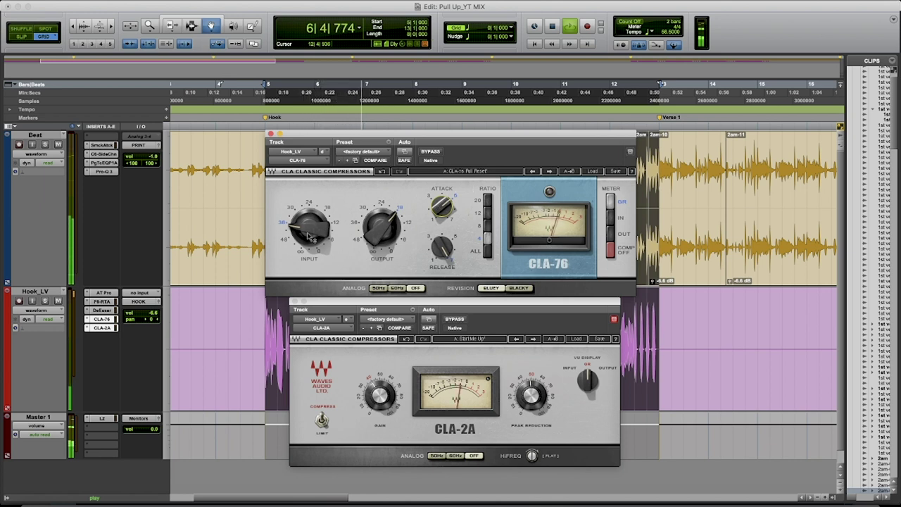
pyautogui.moveTo(309, 235)
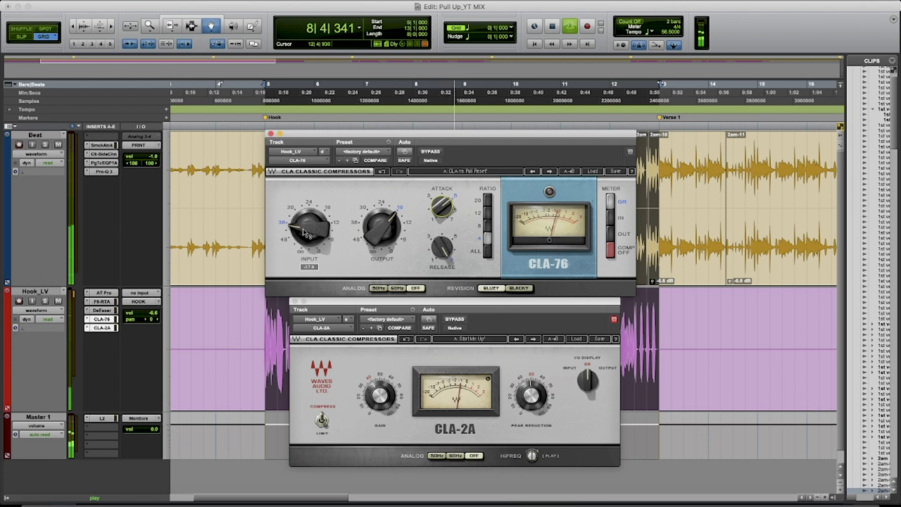
pyautogui.press('space')
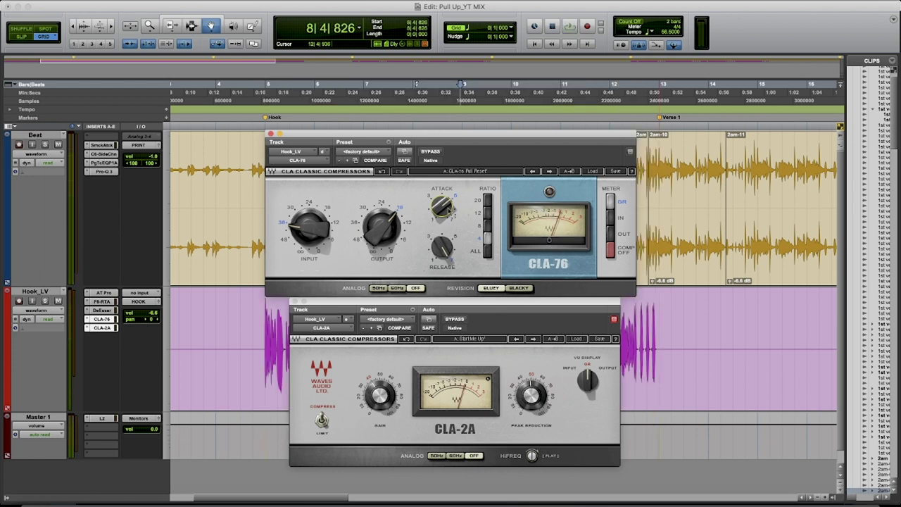
pyautogui.moveTo(447, 211)
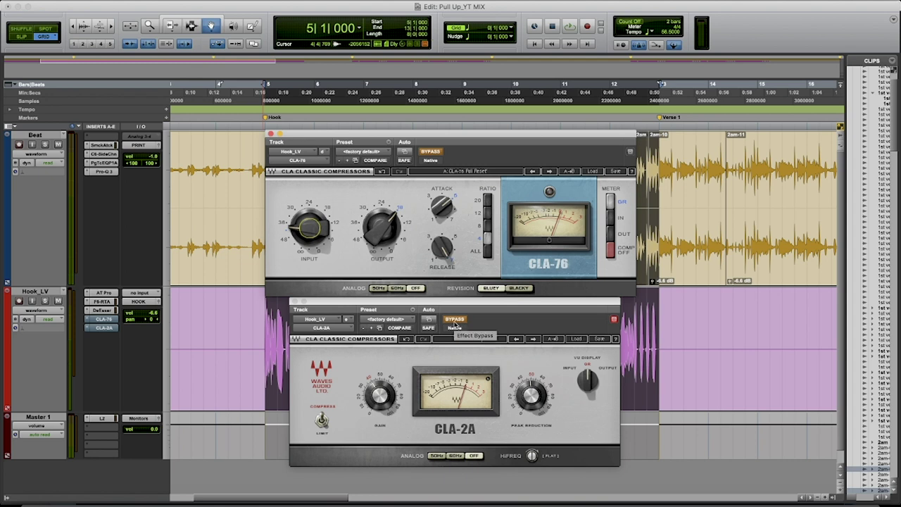
# - Play the hook vocal with both compressors bypassed, then activate the CLA-76 followed by the CLA-2A to hear each contribution
pyautogui.press('space')
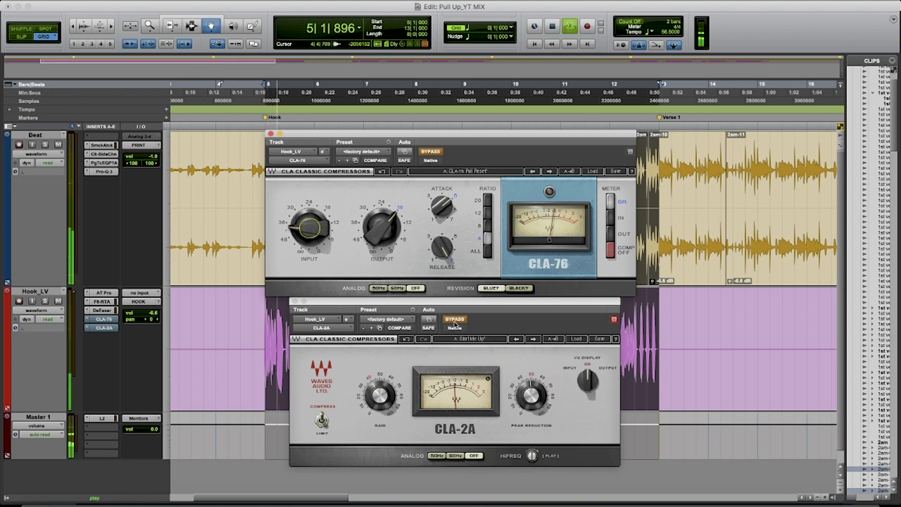
pyautogui.click(432, 154)
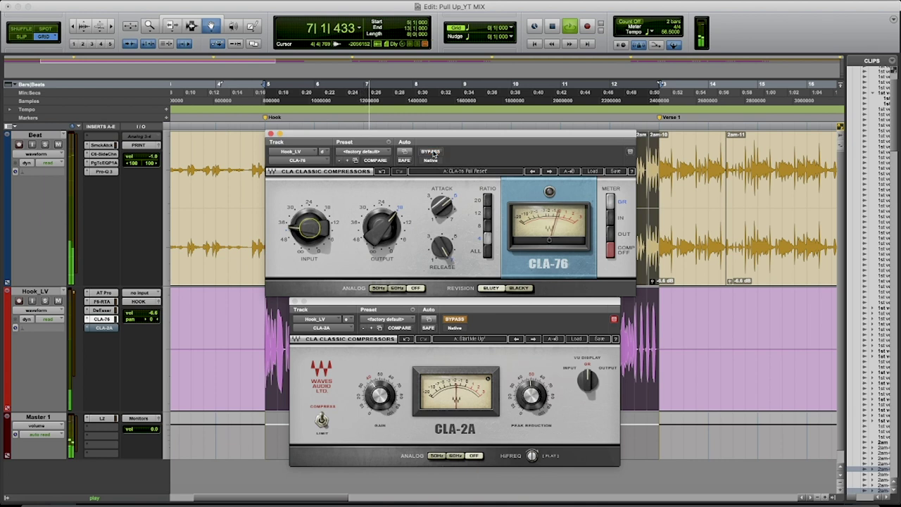
pyautogui.click(455, 320)
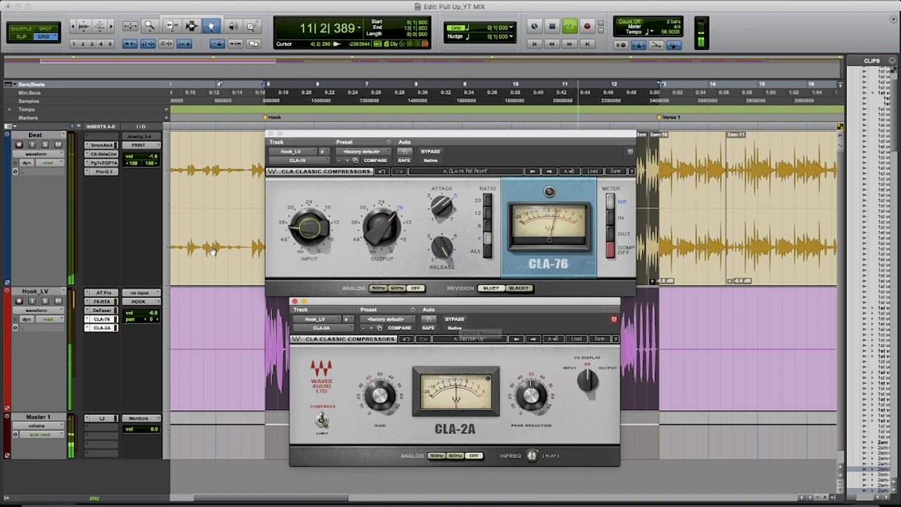
pyautogui.press('space')
# - Replay the hook from bar 5 to 13, bypassing both compressors together and re-enabling them one at a time for comparison
pyautogui.moveTo(267, 85); pyautogui.dragTo(659, 78)
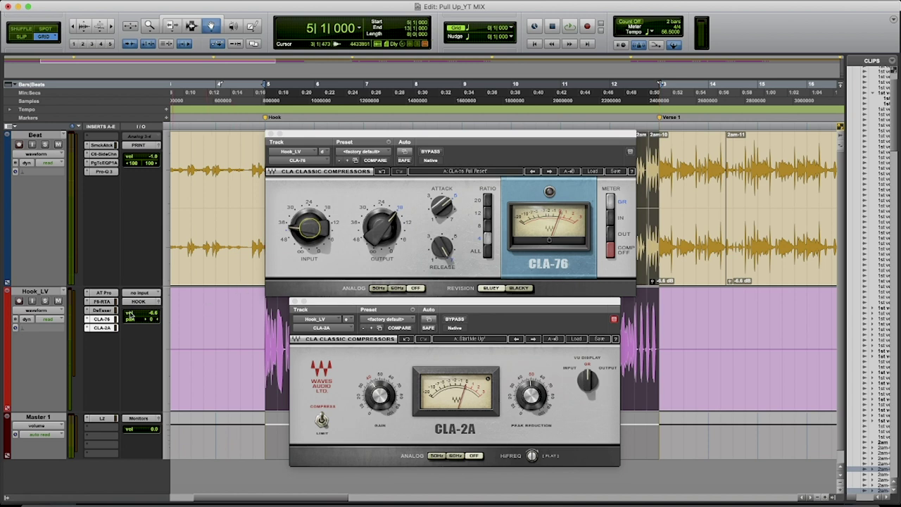
pyautogui.press('space')
pyautogui.keyDown('shift'); pyautogui.keyDown('super'); pyautogui.click(102, 323); pyautogui.keyUp('super'); pyautogui.keyUp('shift')
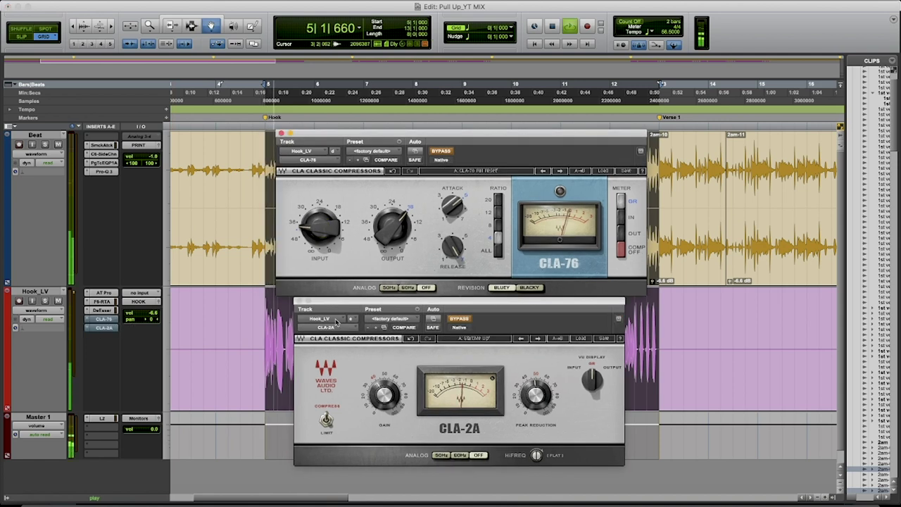
pyautogui.keyDown('super'); pyautogui.click(104, 320); pyautogui.keyUp('super')
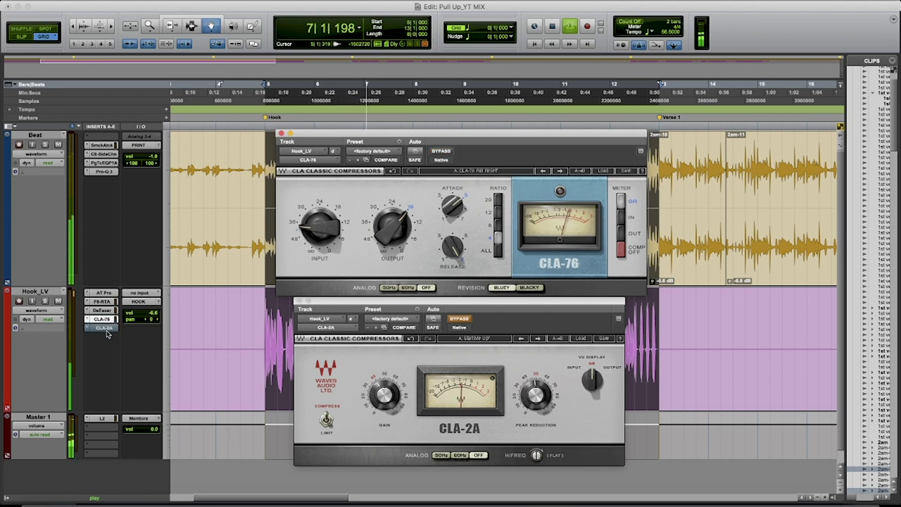
pyautogui.keyDown('super'); pyautogui.click(105, 328); pyautogui.keyUp('super')
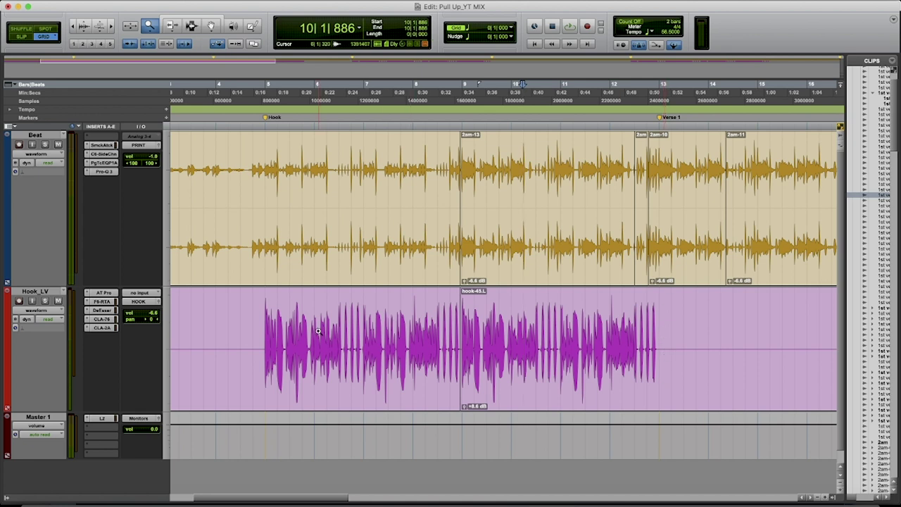
# - In Slip mode, delete the short noise sections between the hook vocal phrases around 6|3|318 and 6|3|783
pyautogui.moveTo(322, 330); pyautogui.dragTo(381, 342)
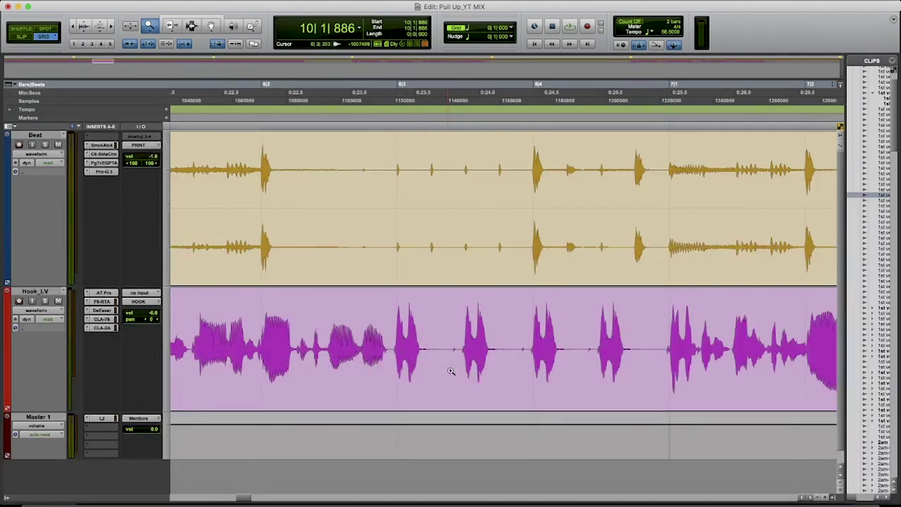
pyautogui.press('F2')
pyautogui.press('F7')
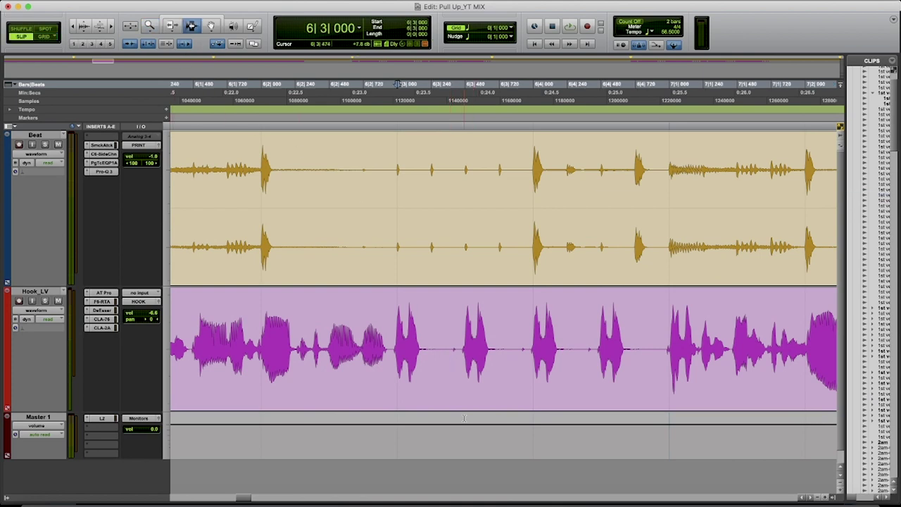
pyautogui.moveTo(446, 349); pyautogui.dragTo(457, 349)
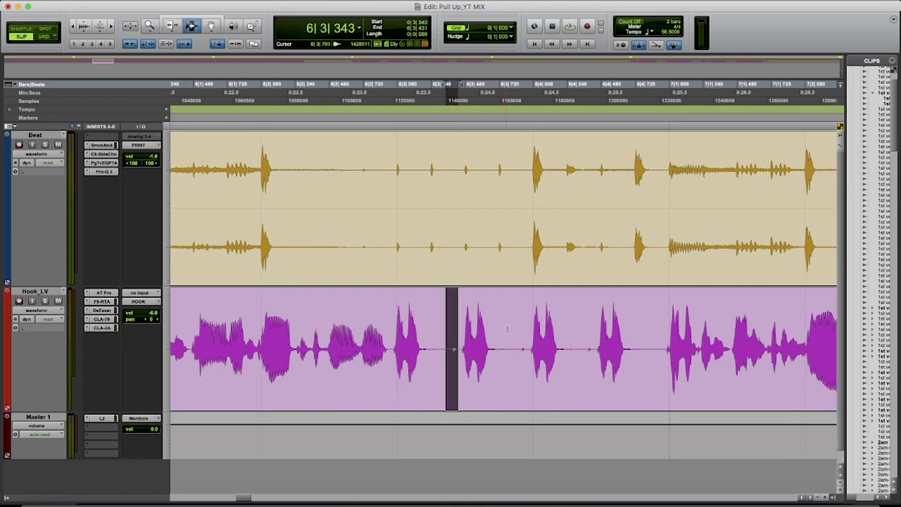
pyautogui.moveTo(506, 329); pyautogui.dragTo(525, 338)
pyautogui.press('Delete')
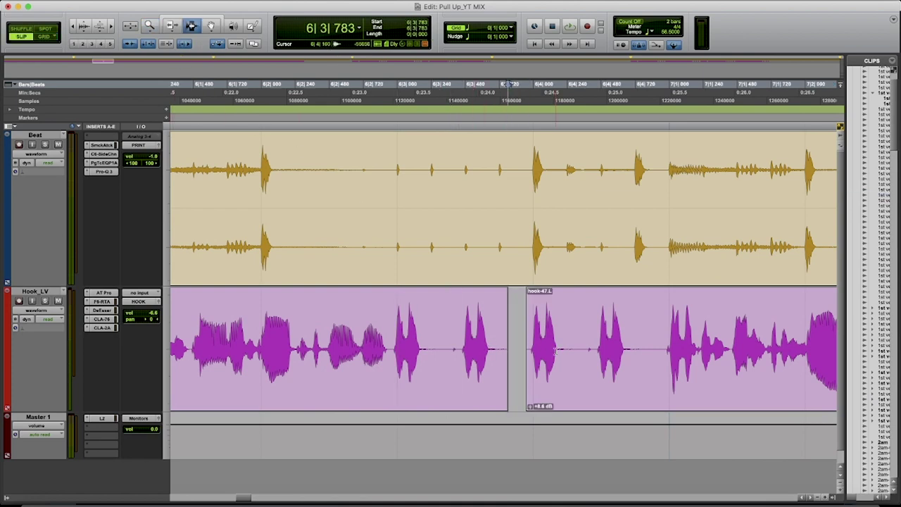
pyautogui.moveTo(442, 327); pyautogui.dragTo(457, 332)
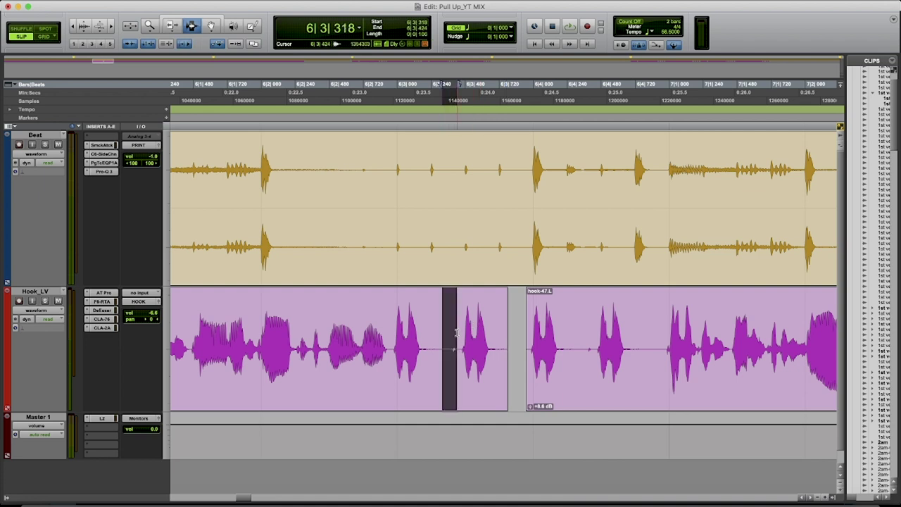
pyautogui.press('Delete')
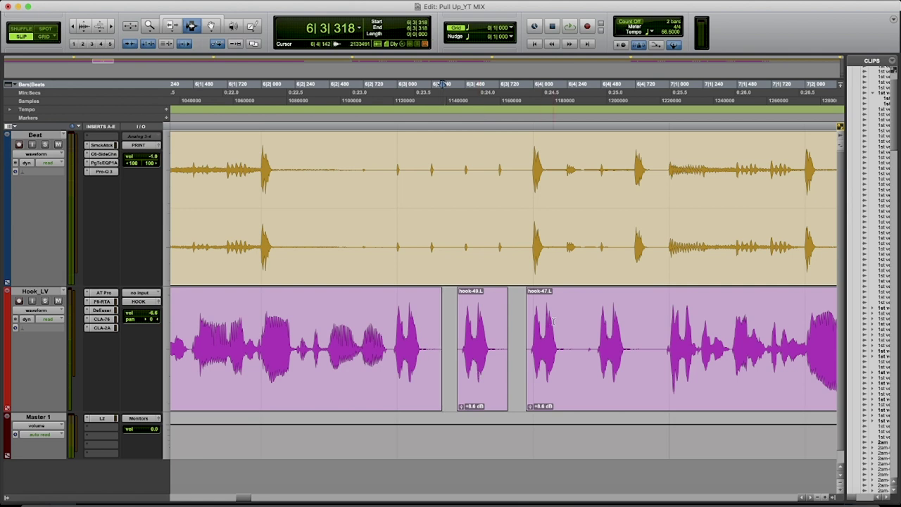
# - Bring back the removed audio between the hook vocal phrases, play the passage from about 6|2|596, and restore the cuts
pyautogui.hotkey('shift', 'Tab')
pyautogui.press('super+h')
pyautogui.press('super+h')
pyautogui.click(346, 84)
pyautogui.press('space')
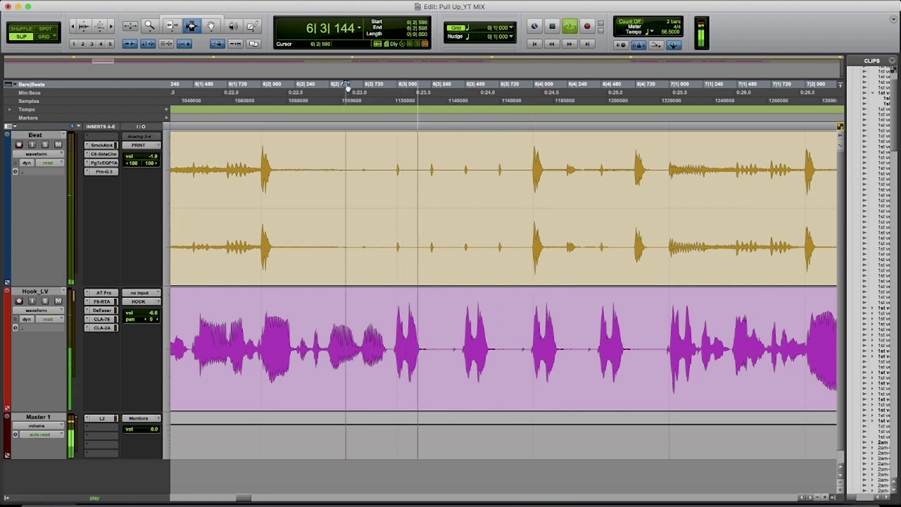
pyautogui.press('space')
pyautogui.press('super+z')
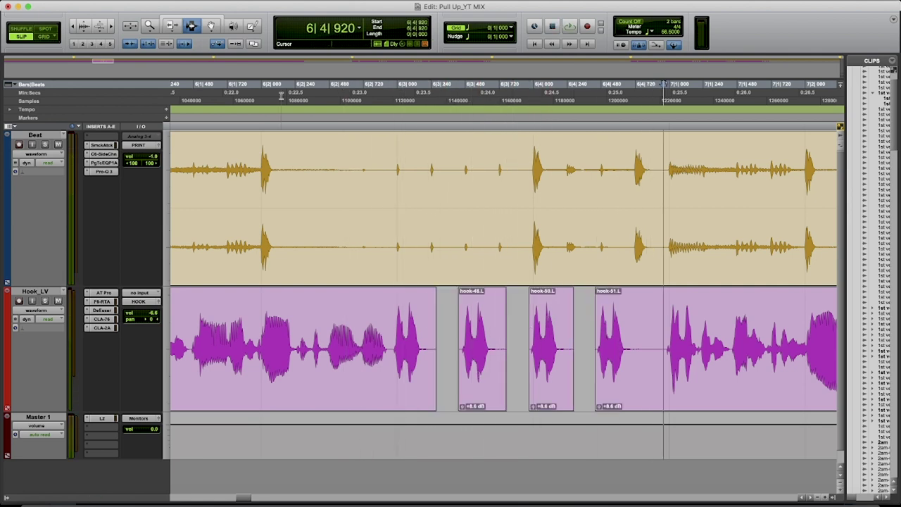